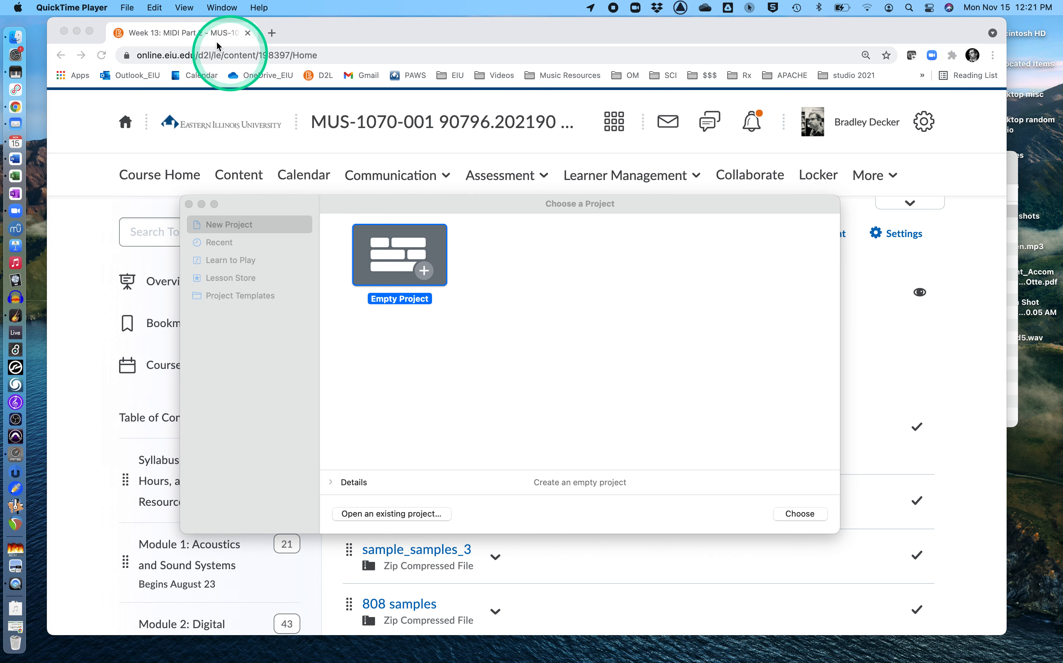
- Switch to the Week 13: MIDI Part 2 course page in Chrome and download the firebird5 audio file
left_click(203, 32)
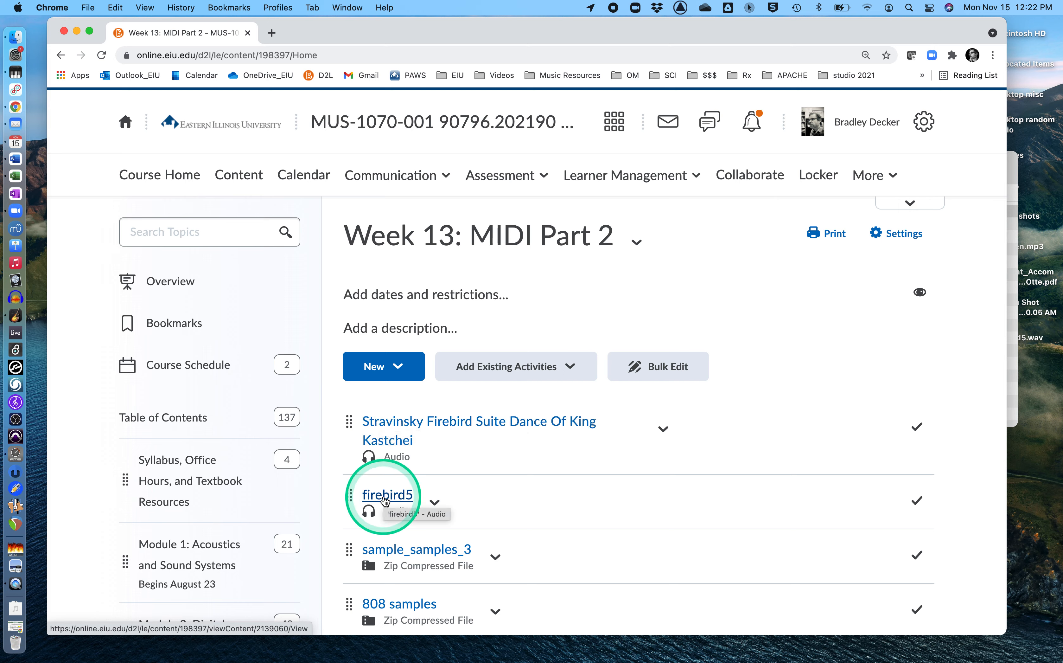
left_click(442, 505)
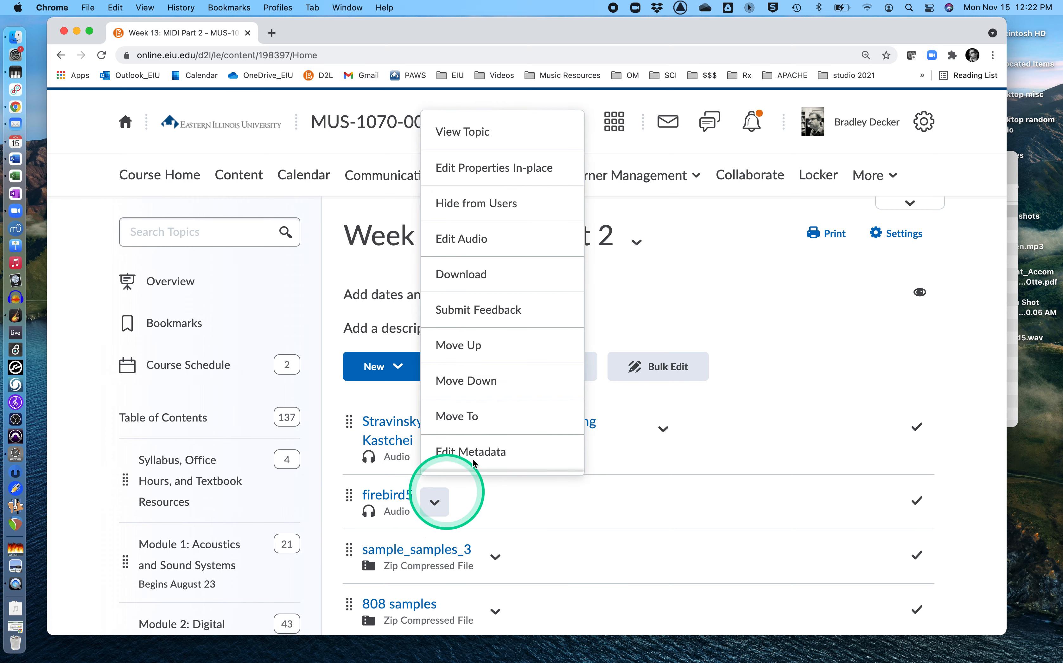
scroll(527, 382, "down", 1)
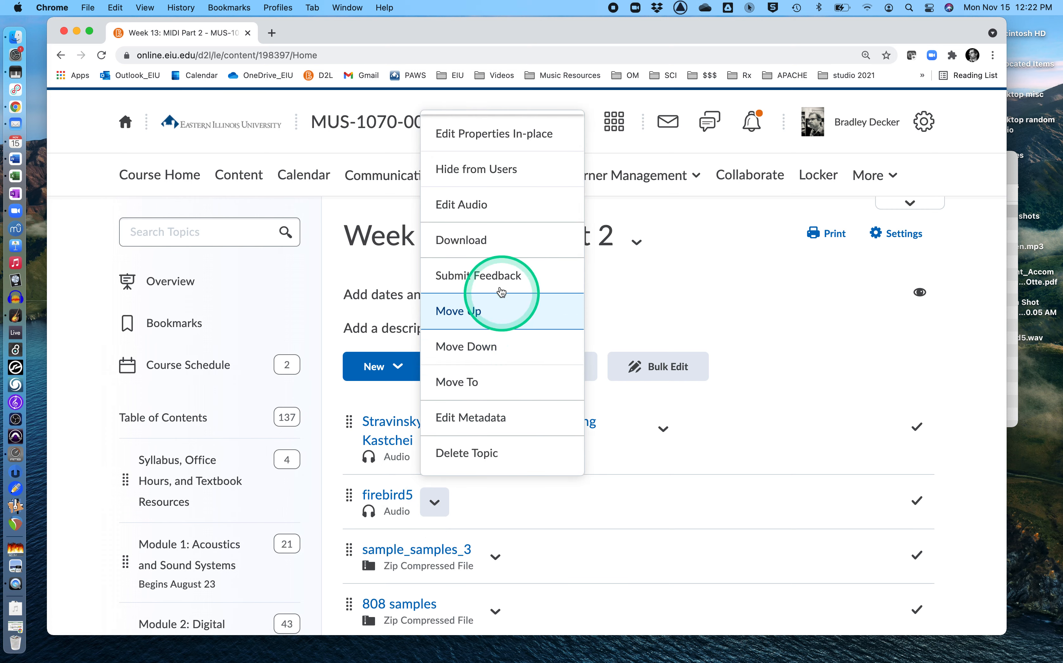
left_click(491, 239)
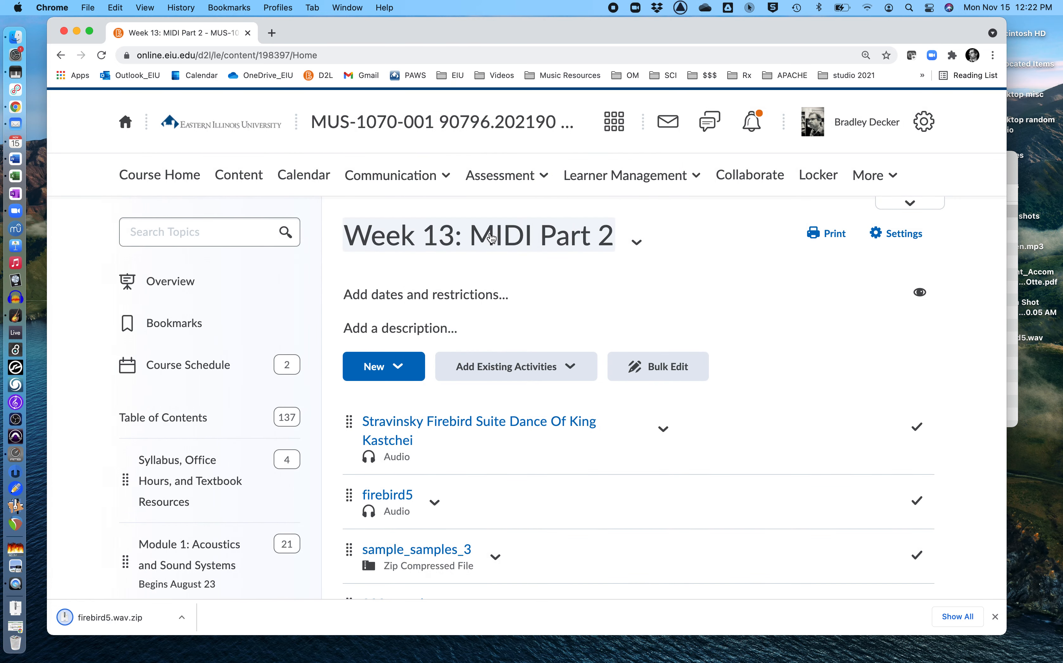
- Show the downloaded firebird5.wav.zip in Finder, extract it and select the extracted firebird5.wav
left_click(200, 614)
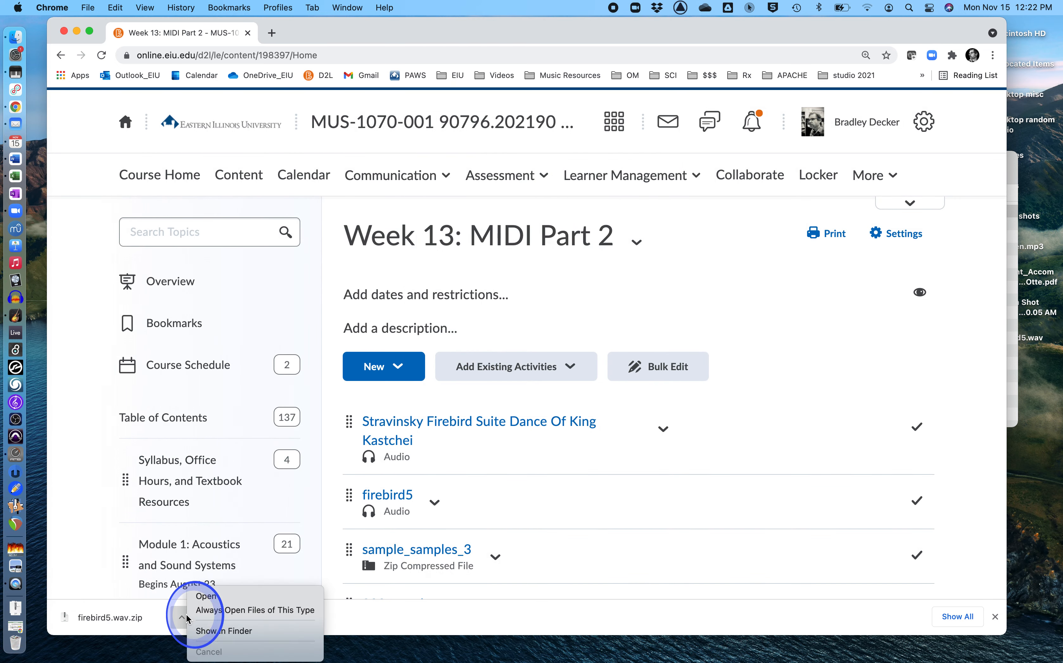
left_click(204, 629)
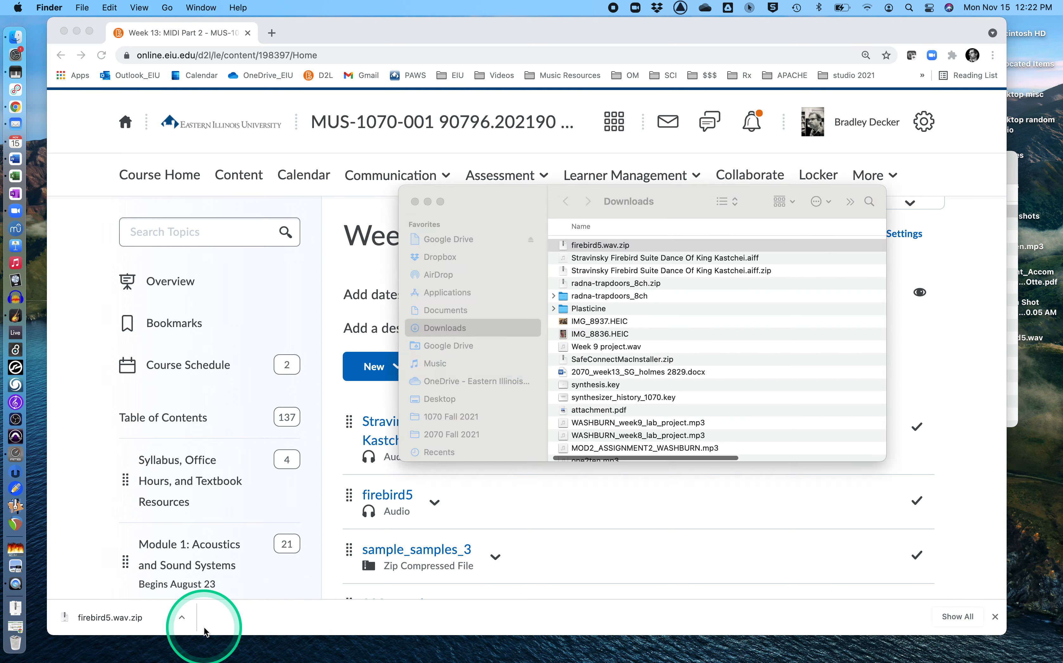
double_click(596, 247)
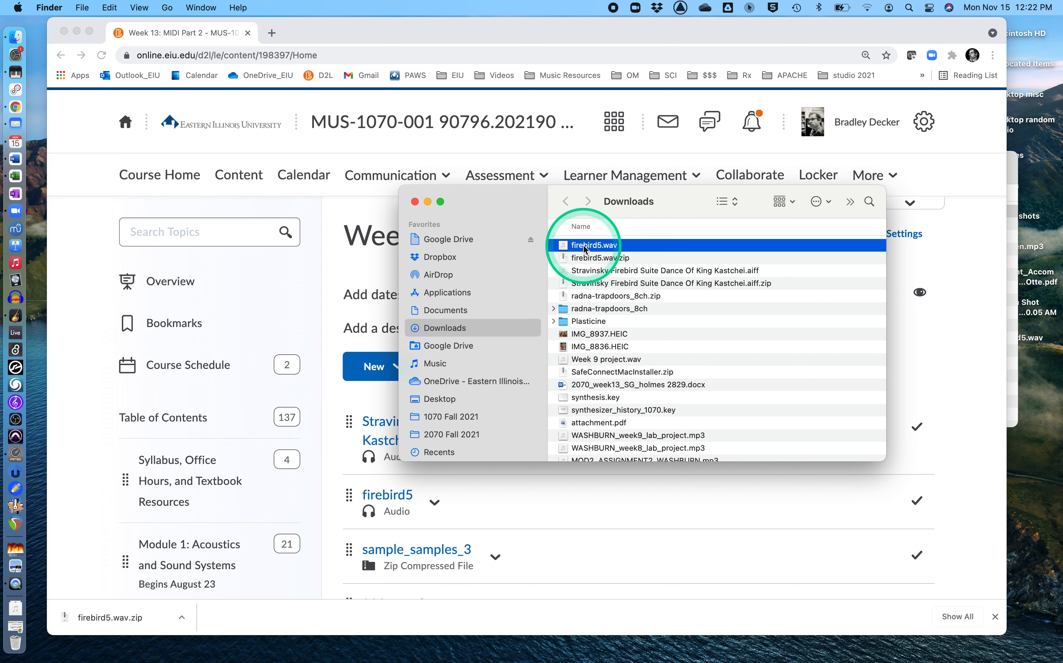
left_click(584, 247)
left_click(571, 246)
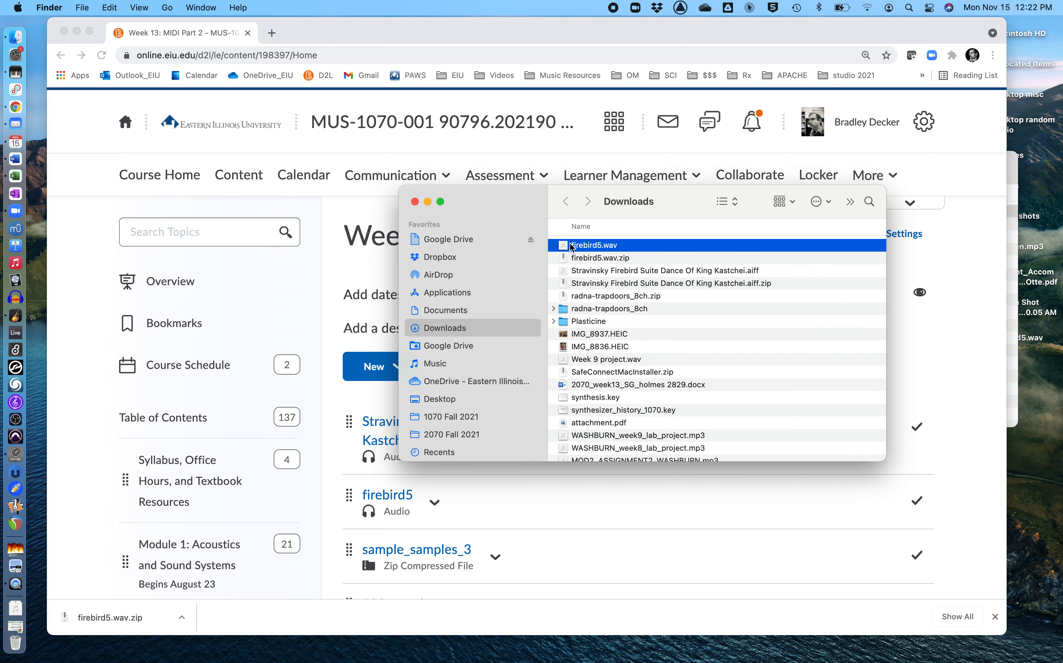
- Switch to GarageBand and create an empty project with a Software Instrument track
left_click(18, 314)
double_click(422, 263)
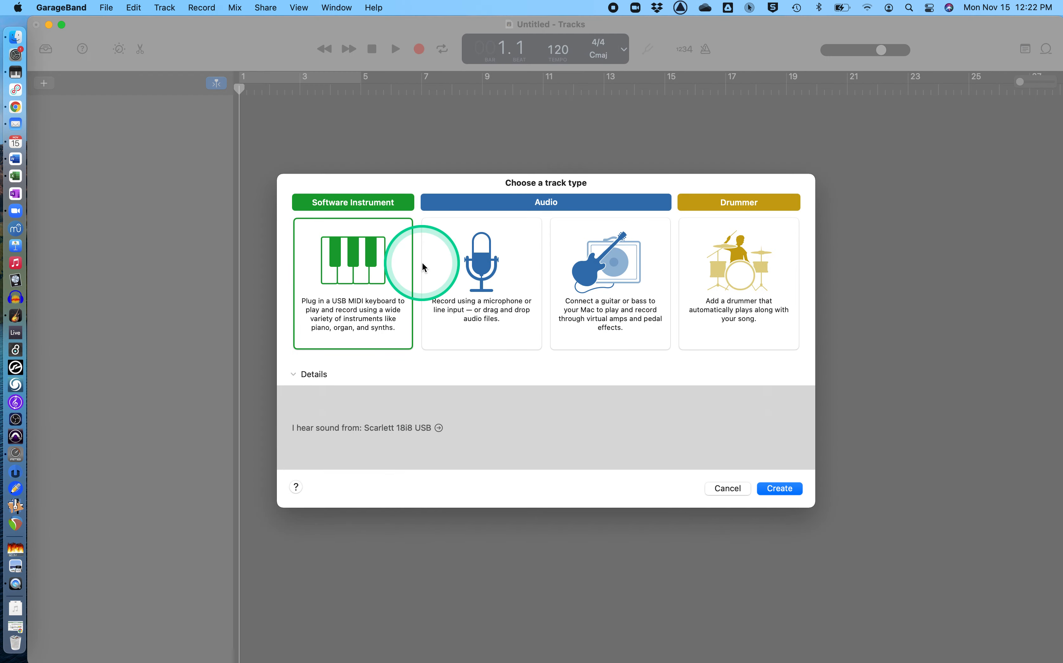
left_click(361, 271)
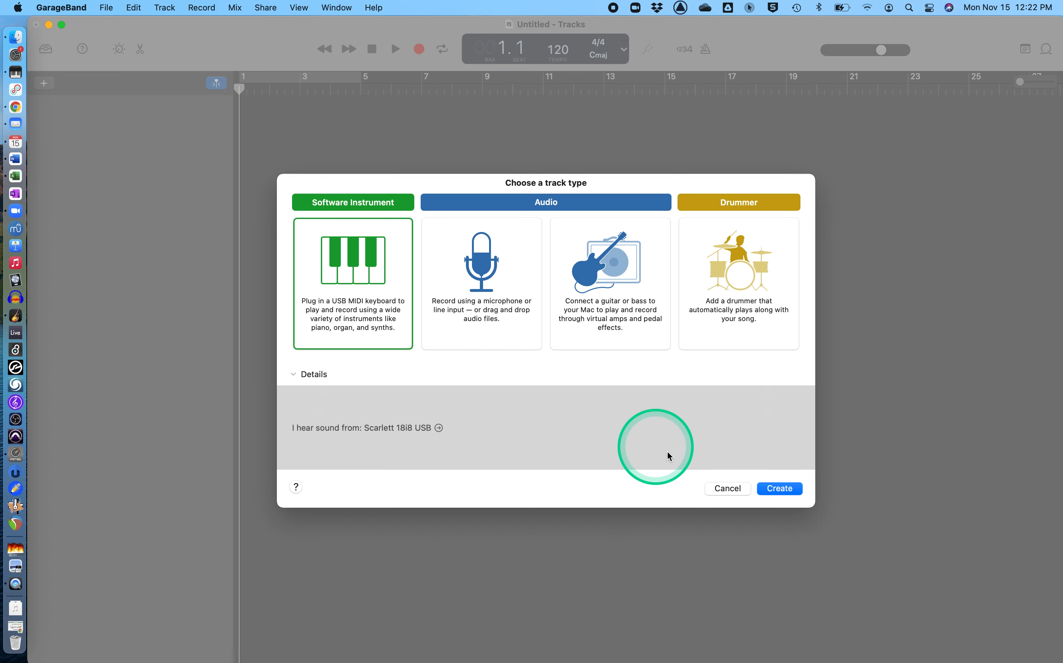
left_click(779, 489)
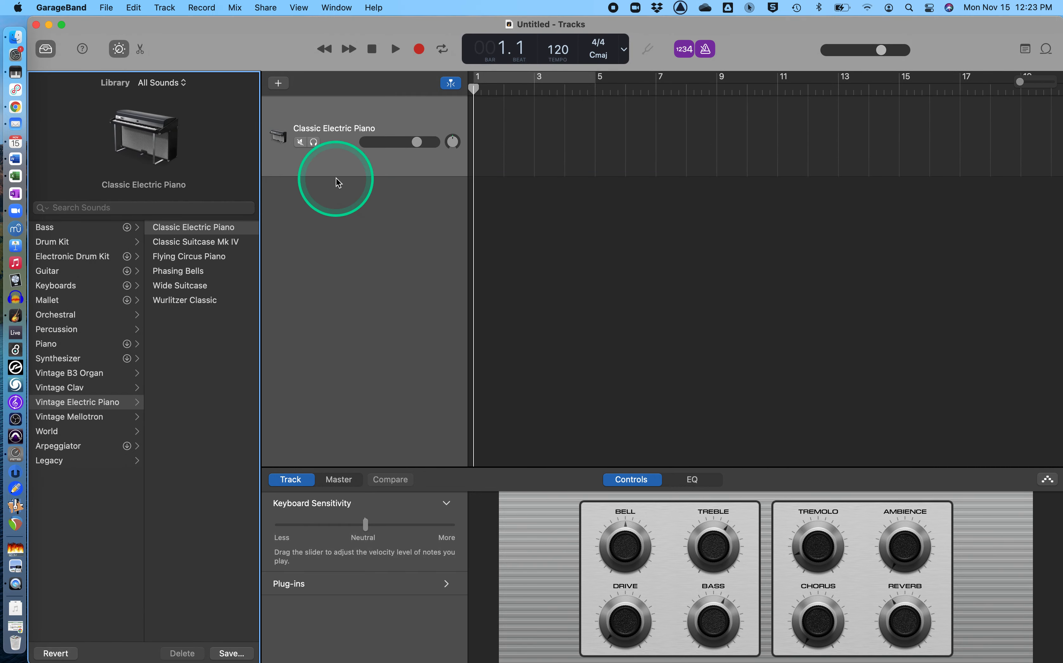
- Check the Enable Audio Units setting in the Audio/MIDI preferences and close the preferences
left_click(69, 8)
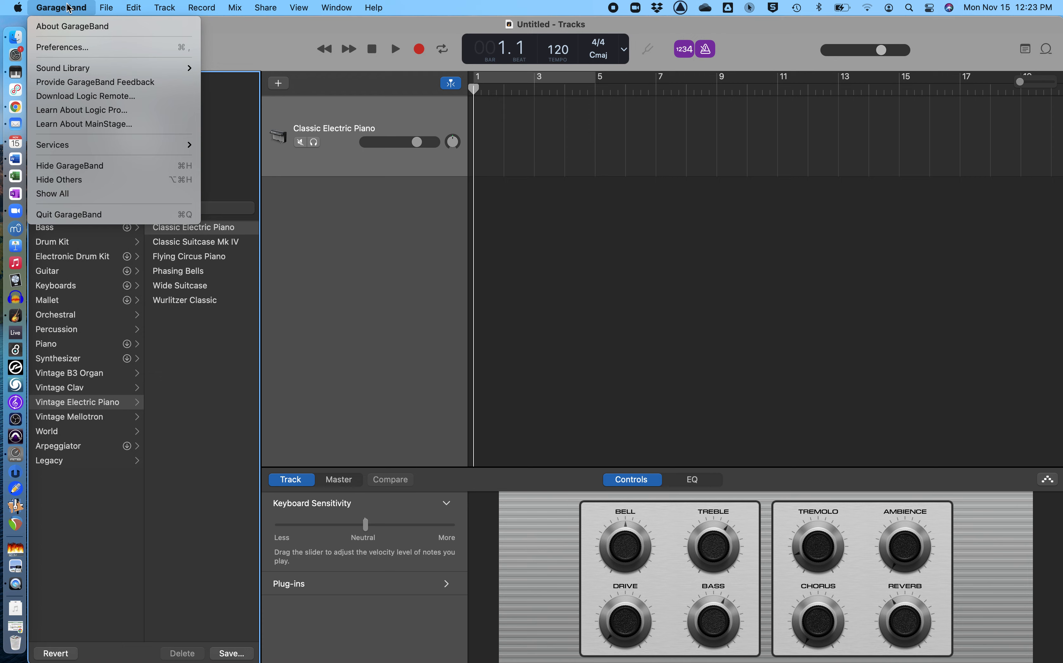
left_click_drag(68, 24, 65, 49)
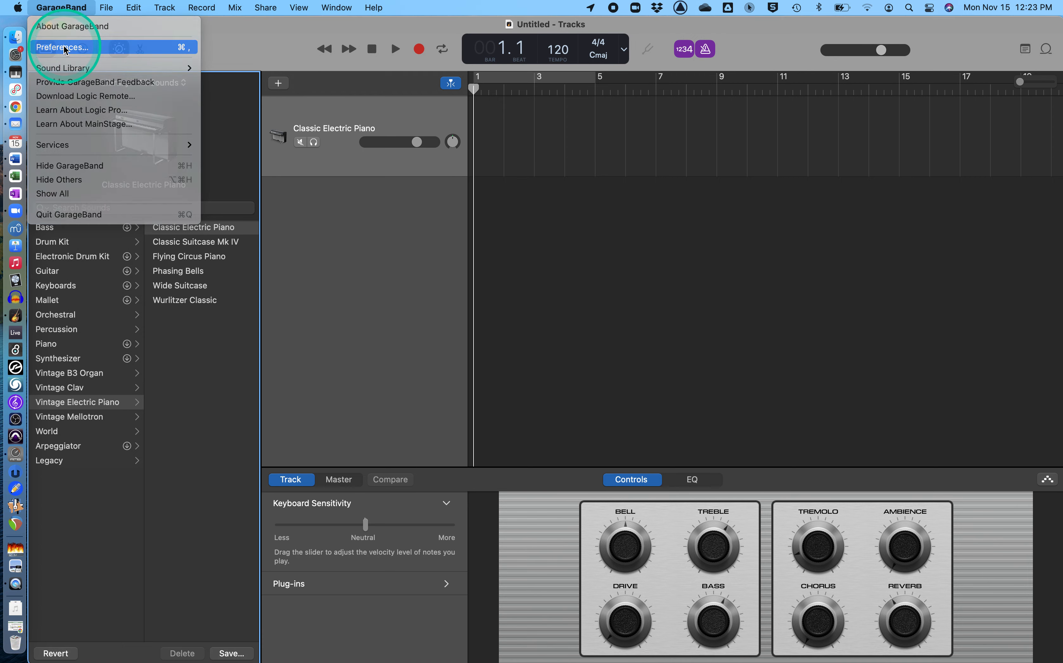
left_click(456, 163)
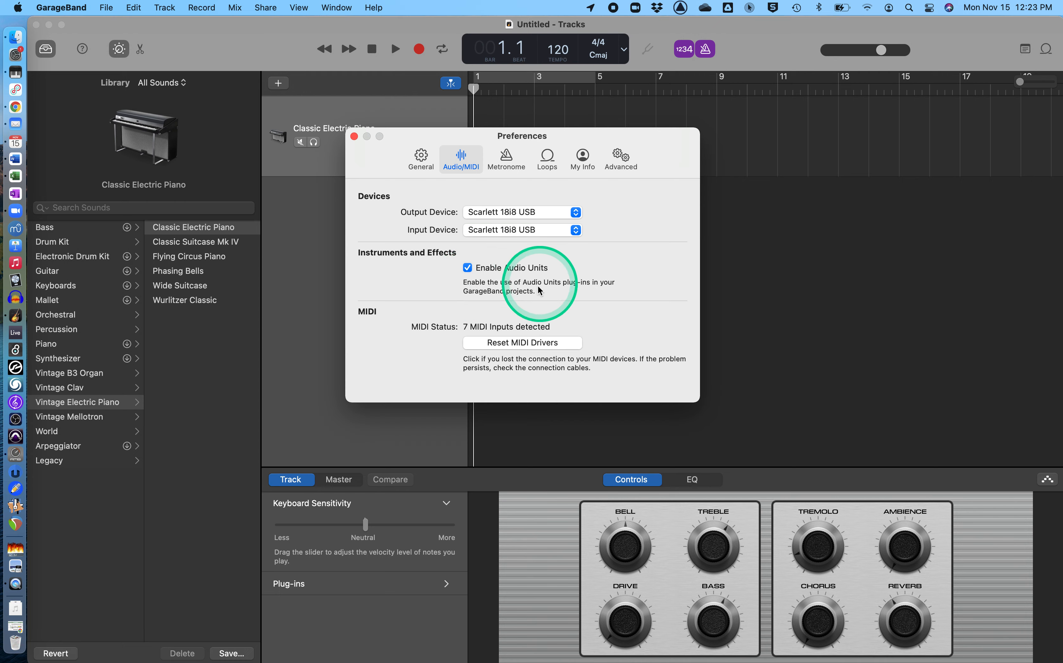
left_click(354, 138)
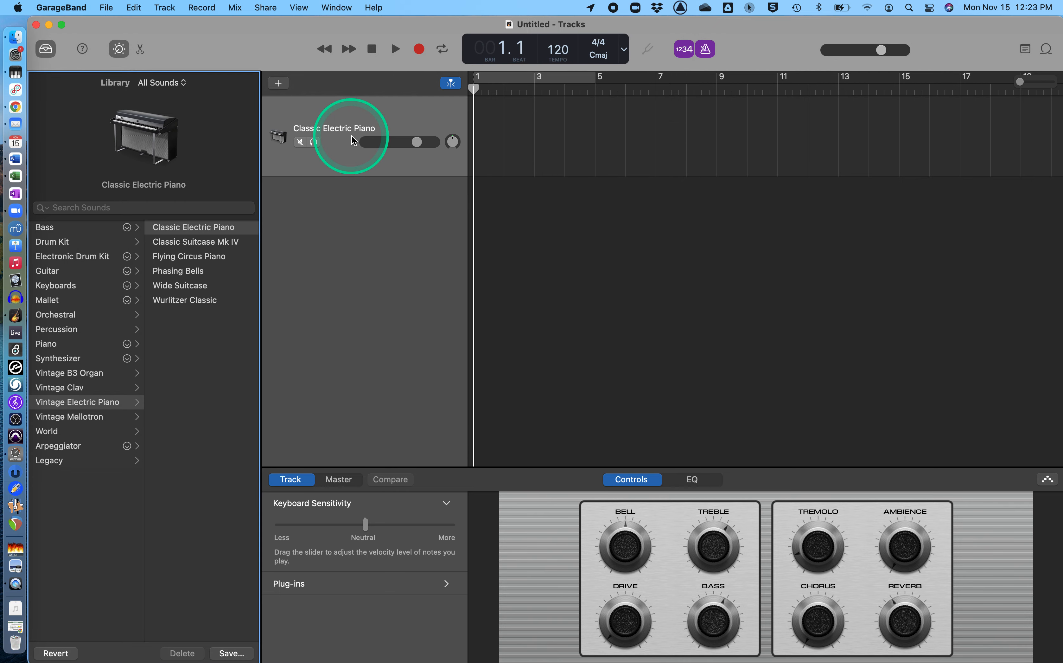
- Replace the E-Piano plug-in on the Classic Electric Piano track with Apple's AUSampler in stereo and reposition its window
left_click(338, 152)
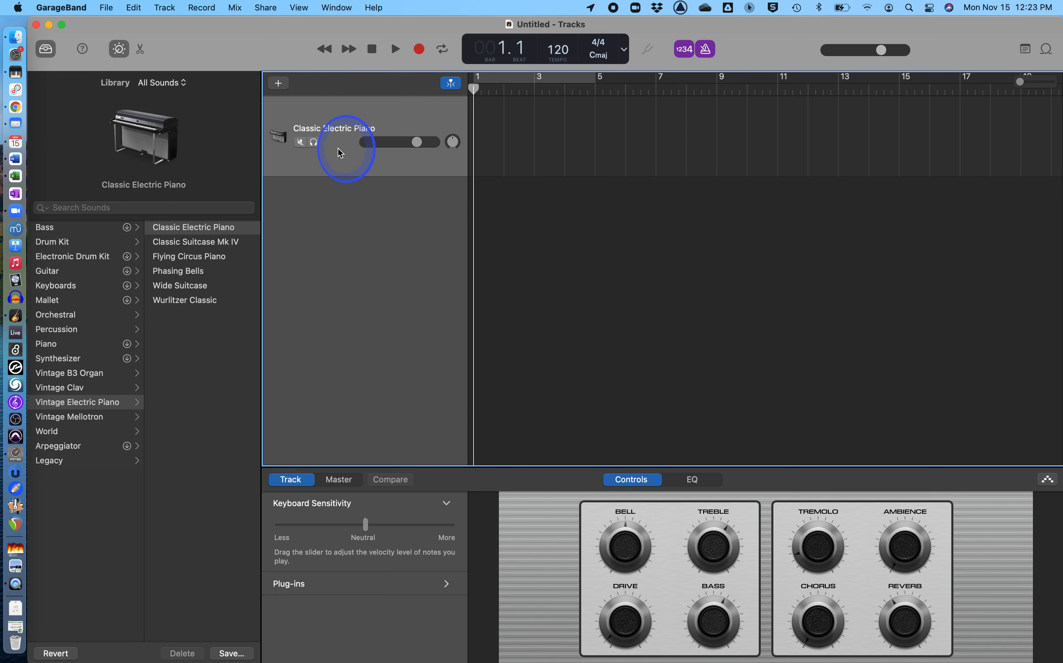
left_click(445, 584)
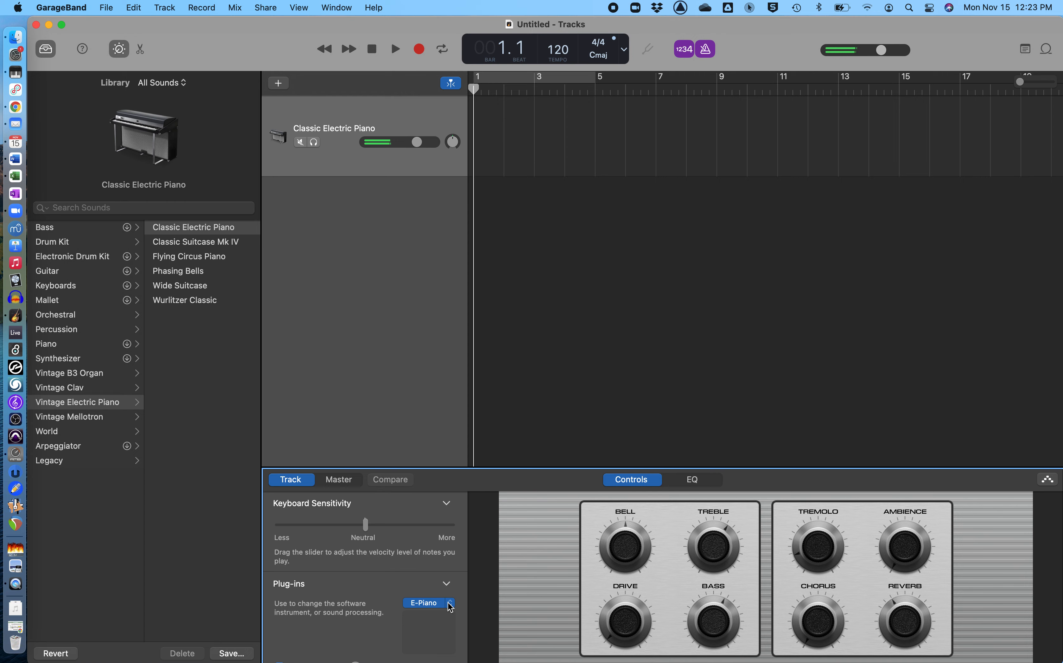
left_click(451, 604)
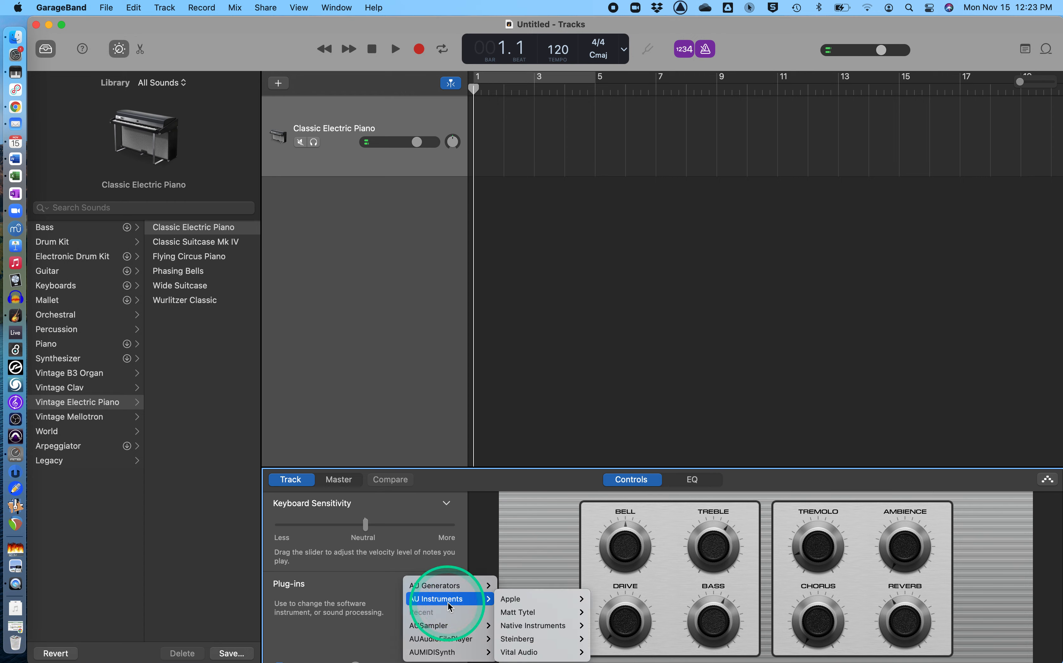
left_click(452, 607)
left_click(453, 607)
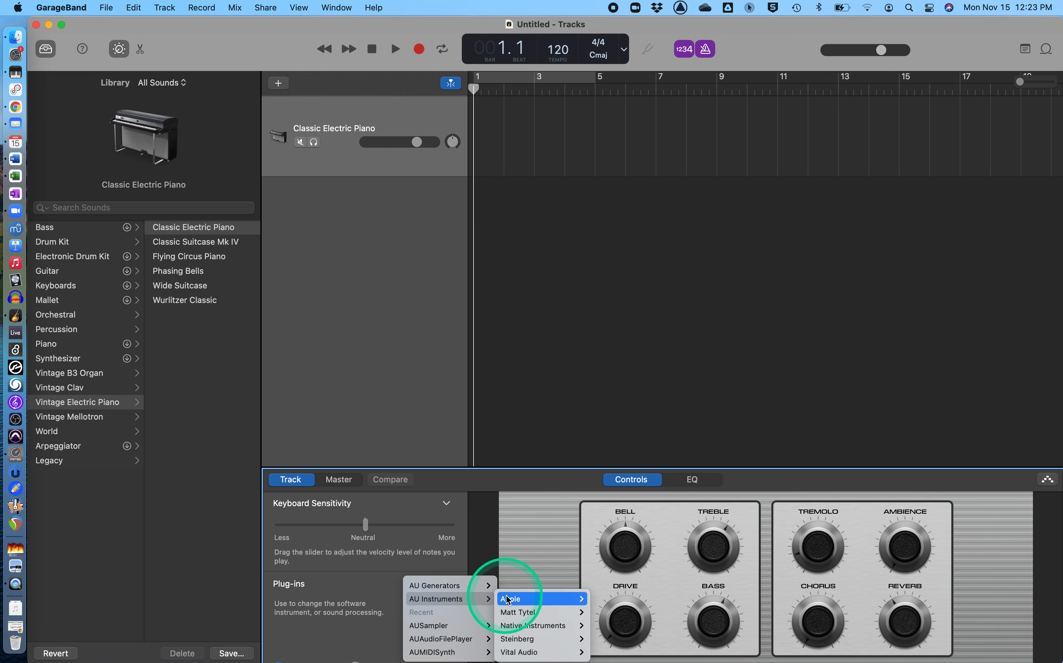
mouse_move(508, 600)
mouse_move(616, 612)
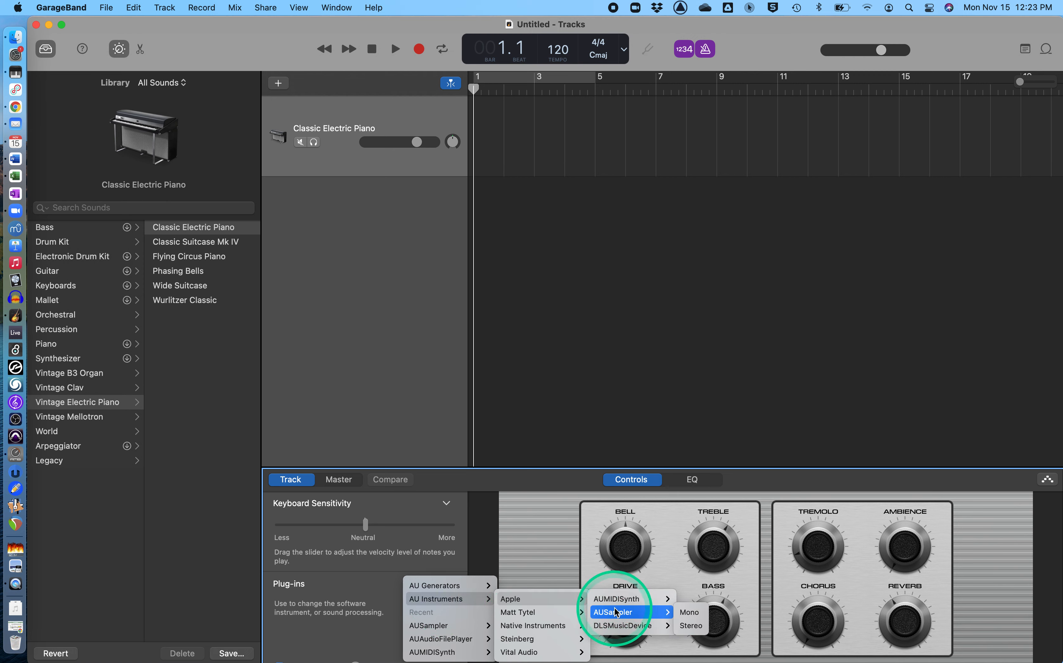
left_click(689, 627)
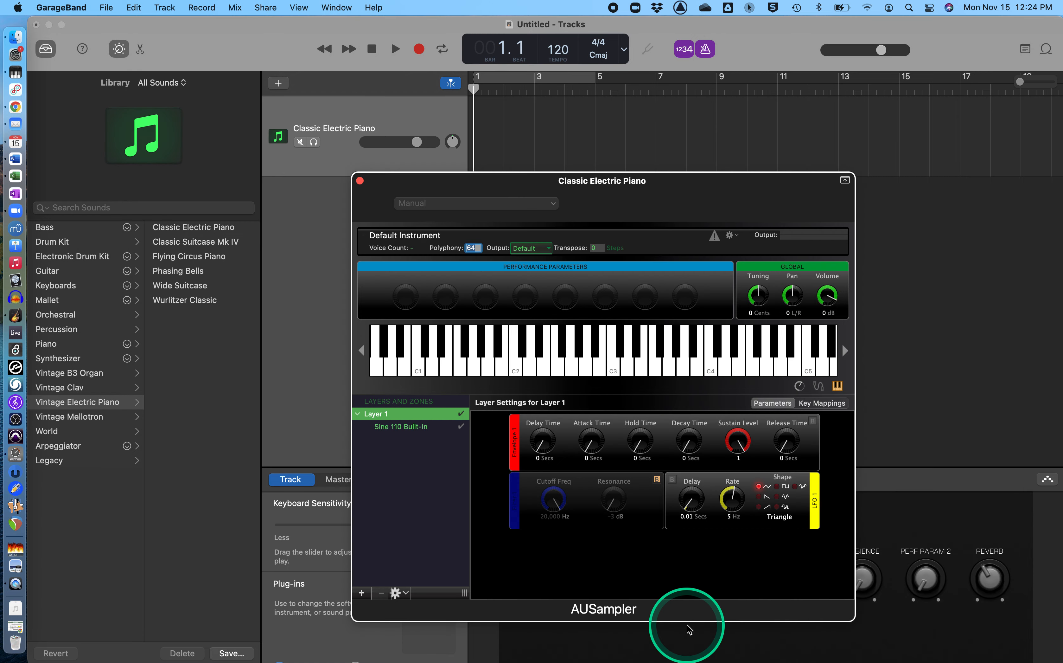
left_click_drag(667, 182, 768, 142)
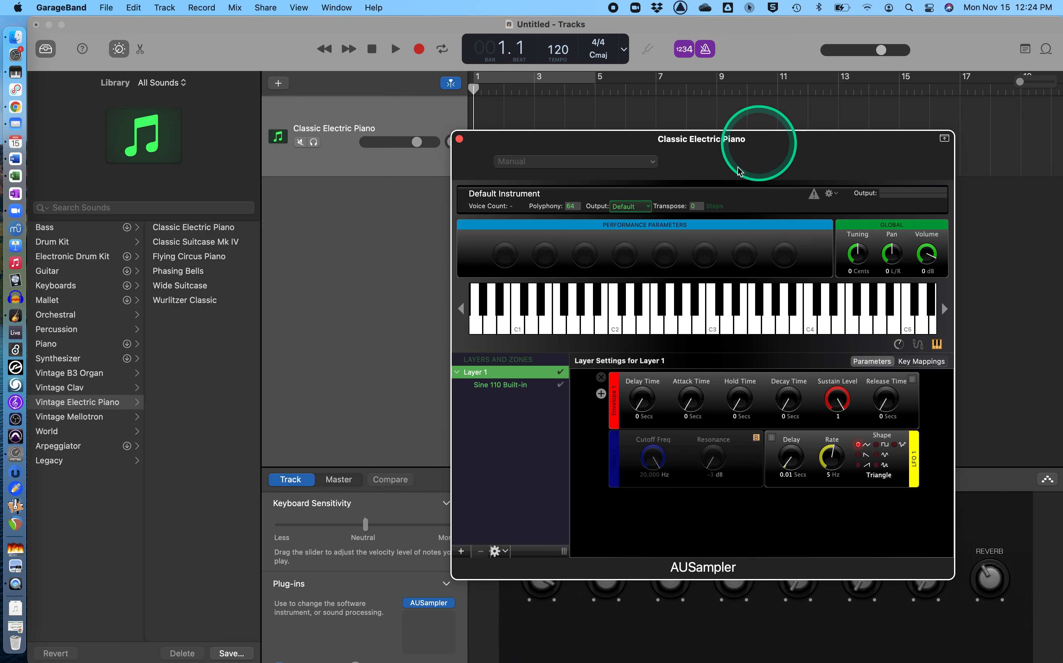
- Load firebird5.wav from the Desktop as the sample for the Sine 110 Built-in zone in AUSampler
left_click(517, 385)
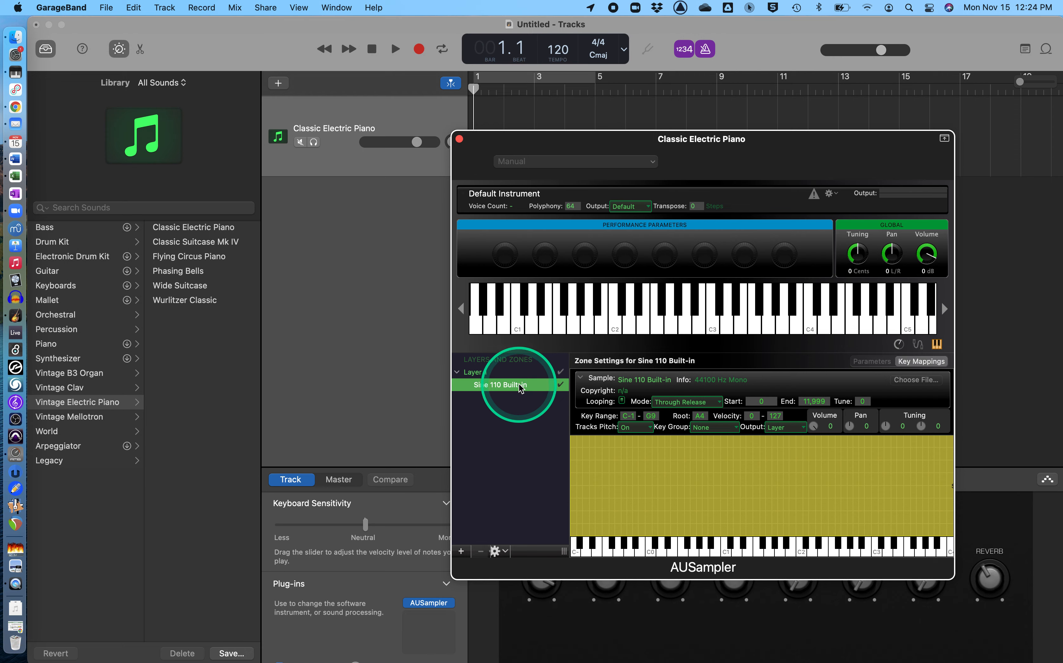
left_click(910, 384)
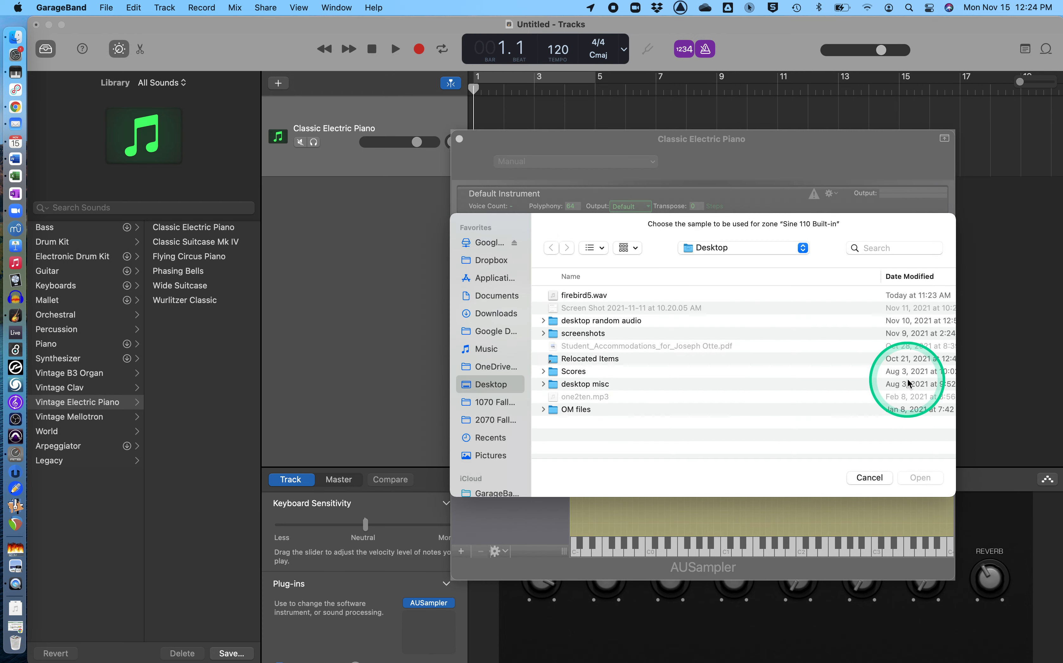
left_click(588, 296)
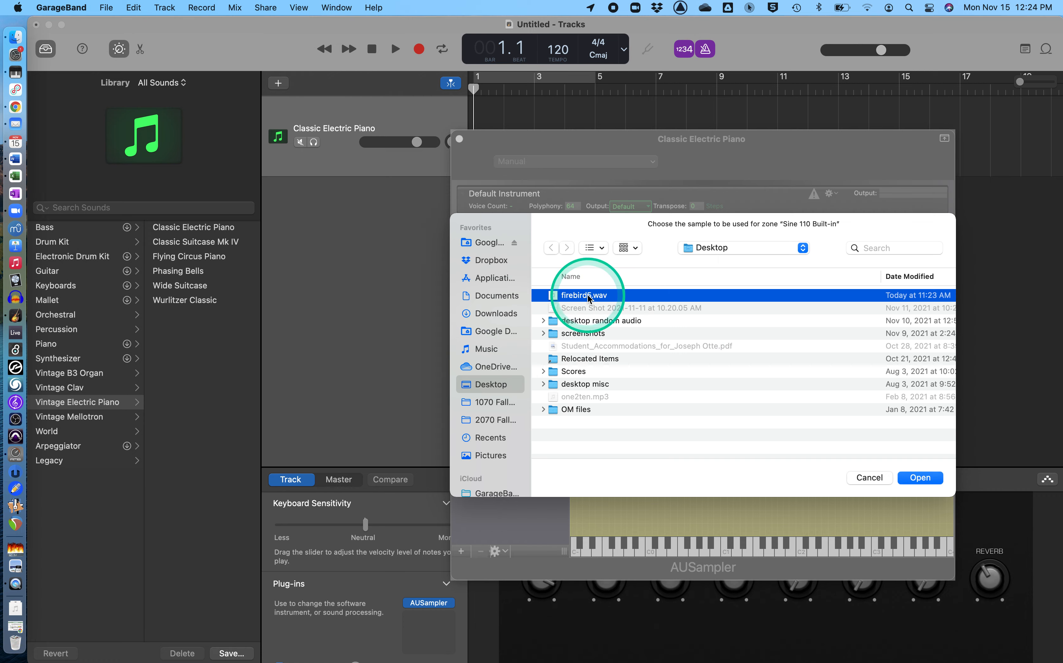
left_click(920, 478)
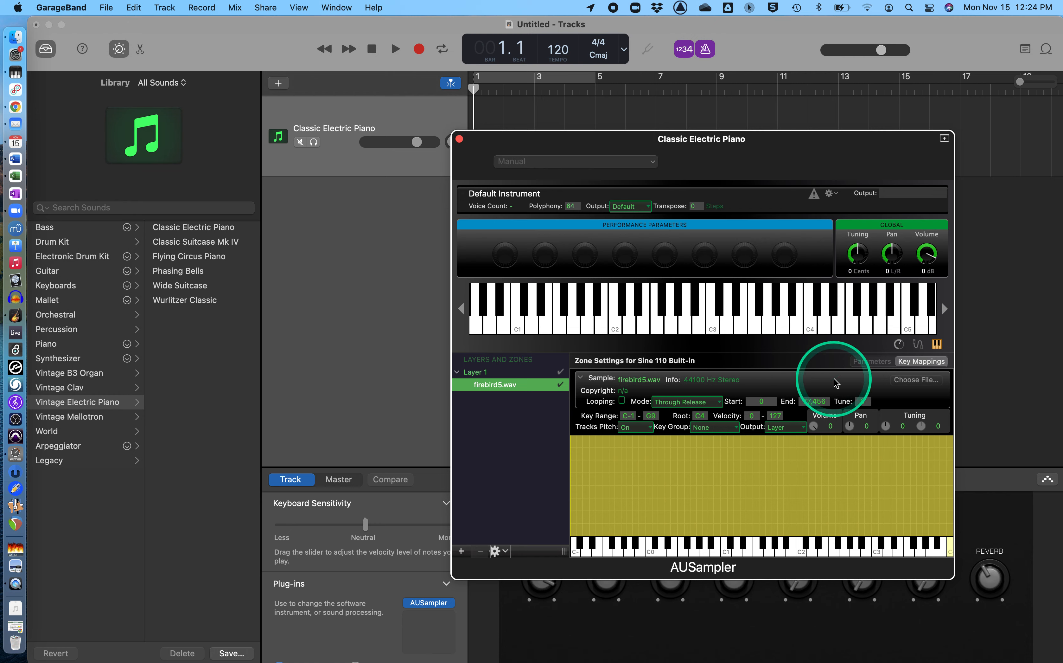
- Play several notes at different pitches to audition the firebird5.wav sample in AUSampler
key("a")
key("k")
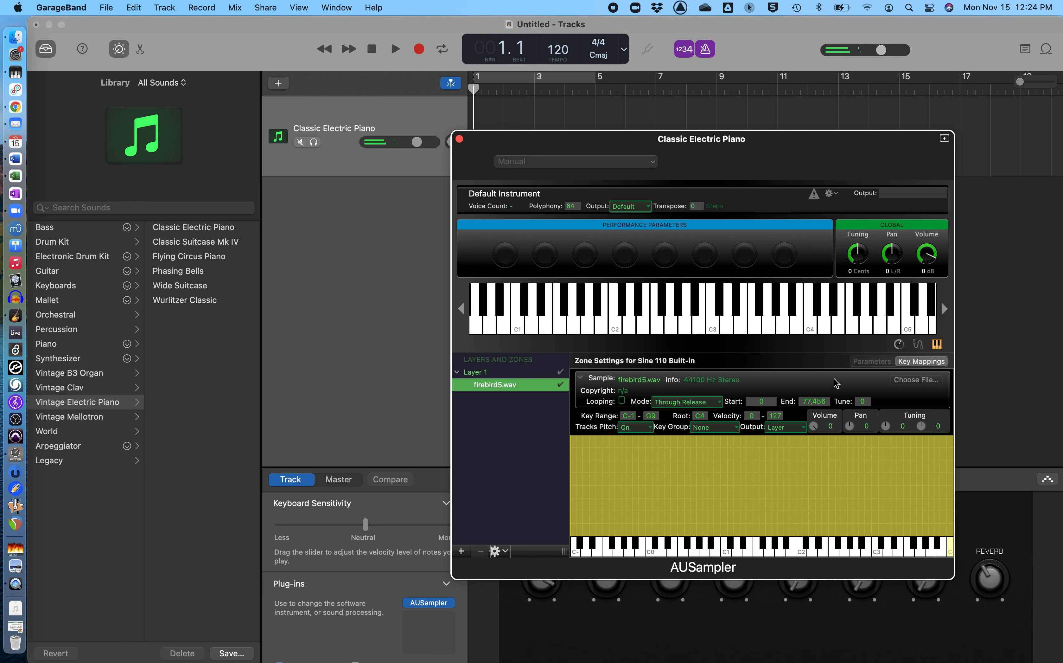
key("l")
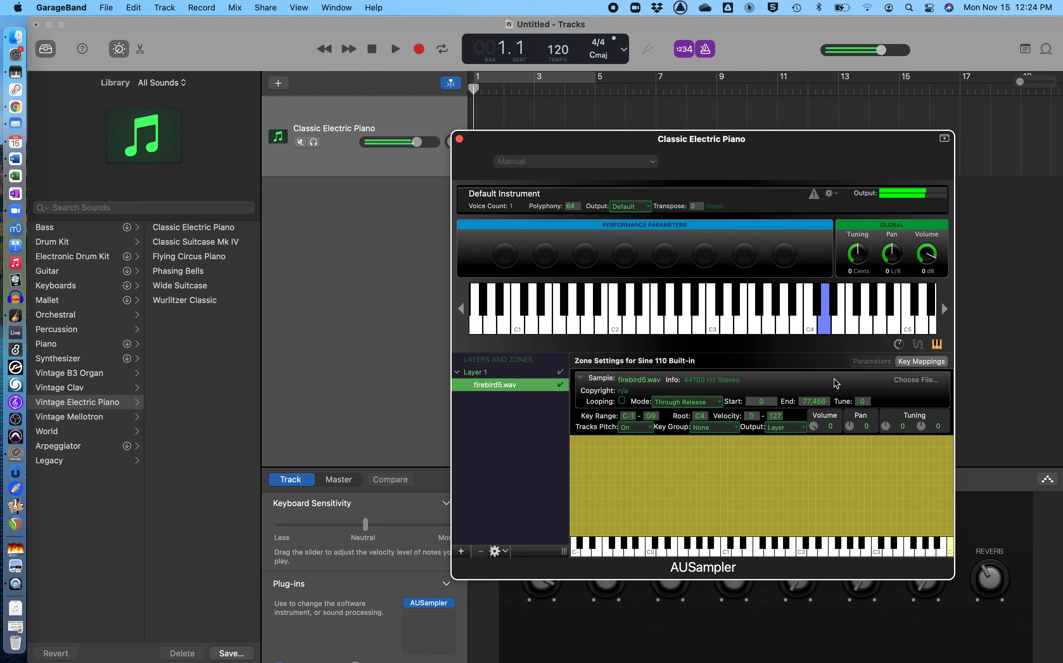
key("semicolon")
key("k")
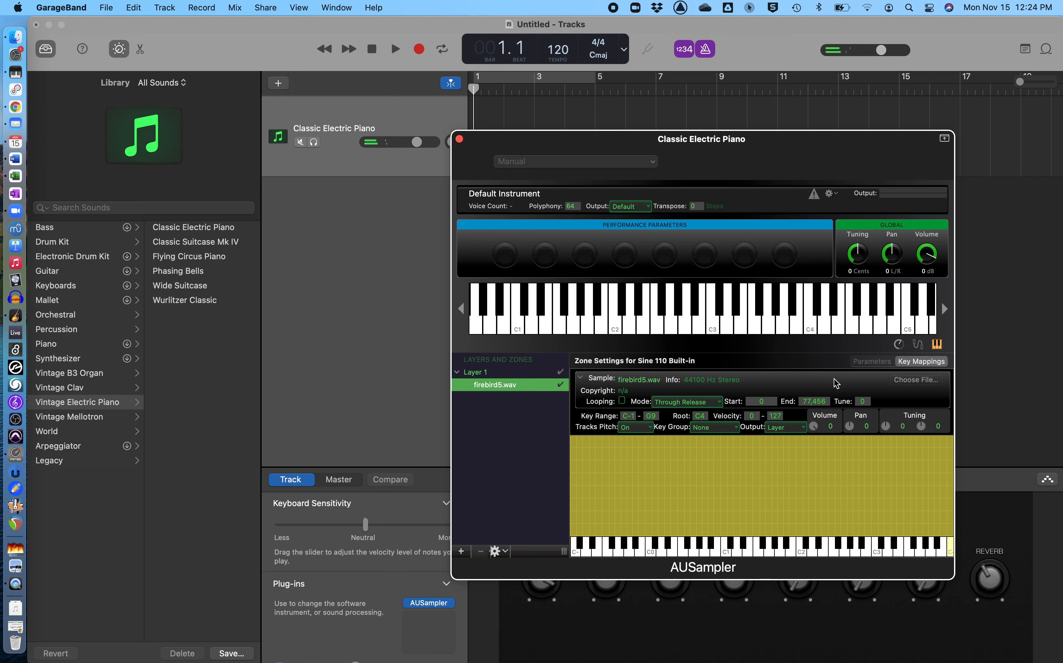
key("k")
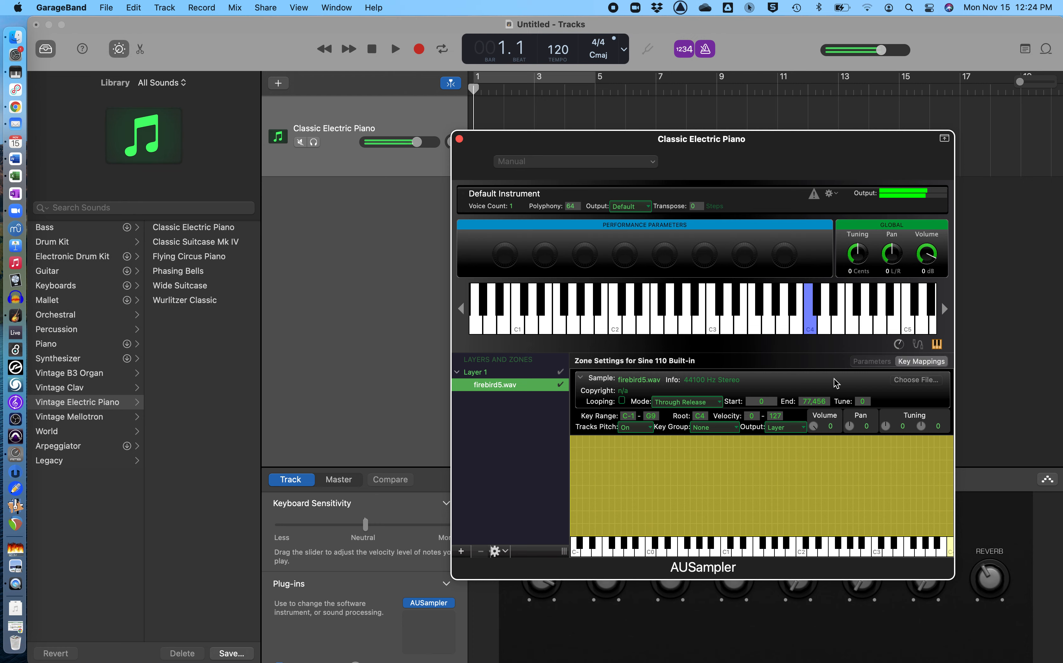
key("p")
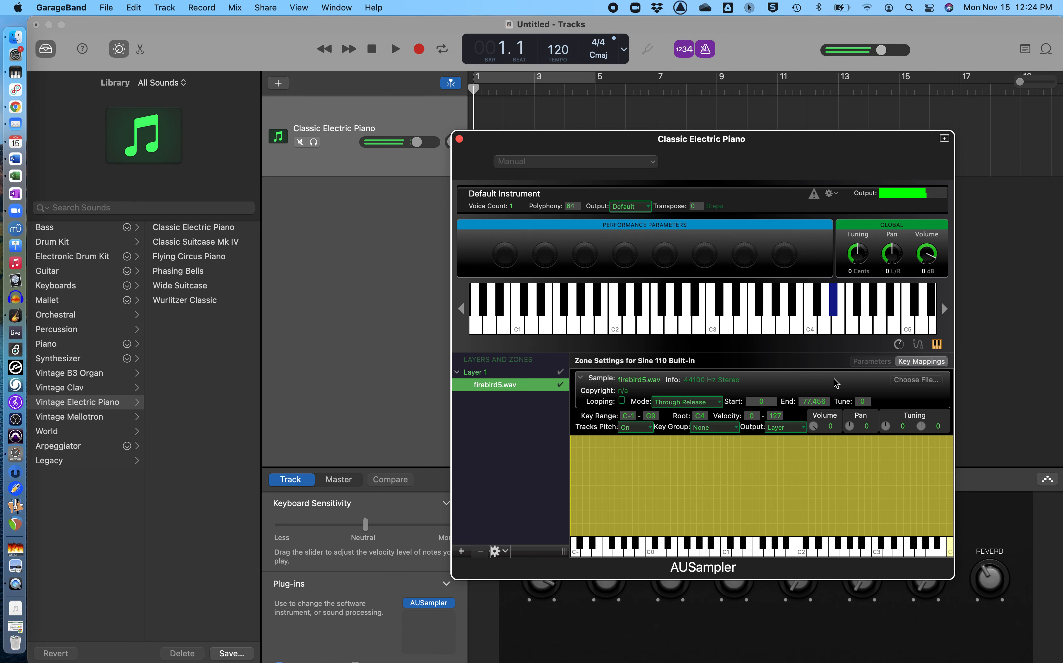
key("k")
key("o")
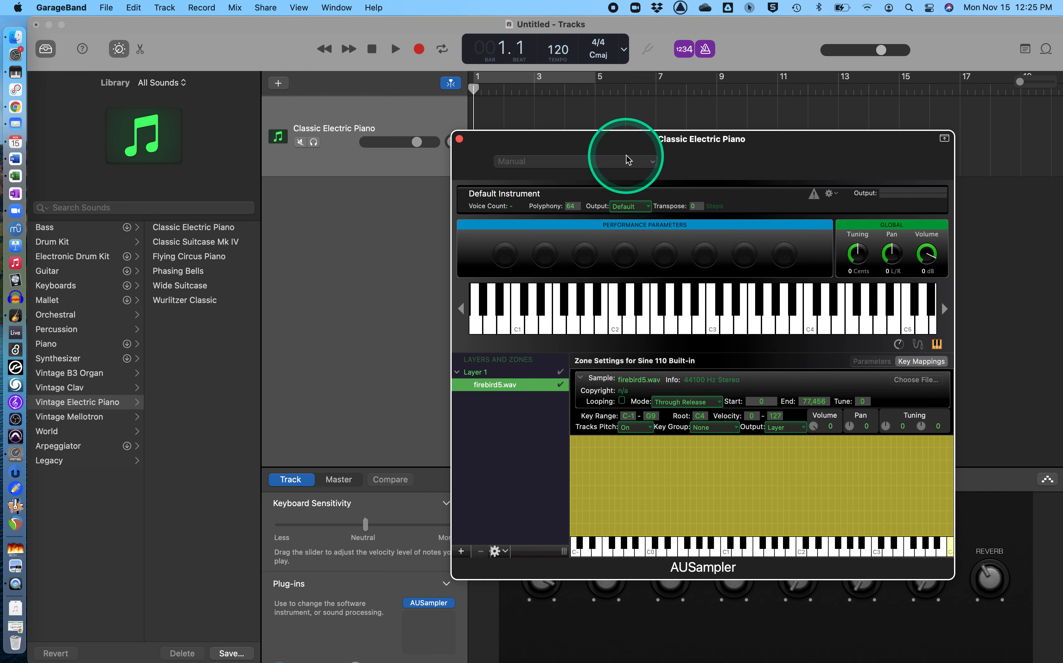
- Close the AUSampler window and open the Piano Roll editor for the sampler track
left_click(459, 139)
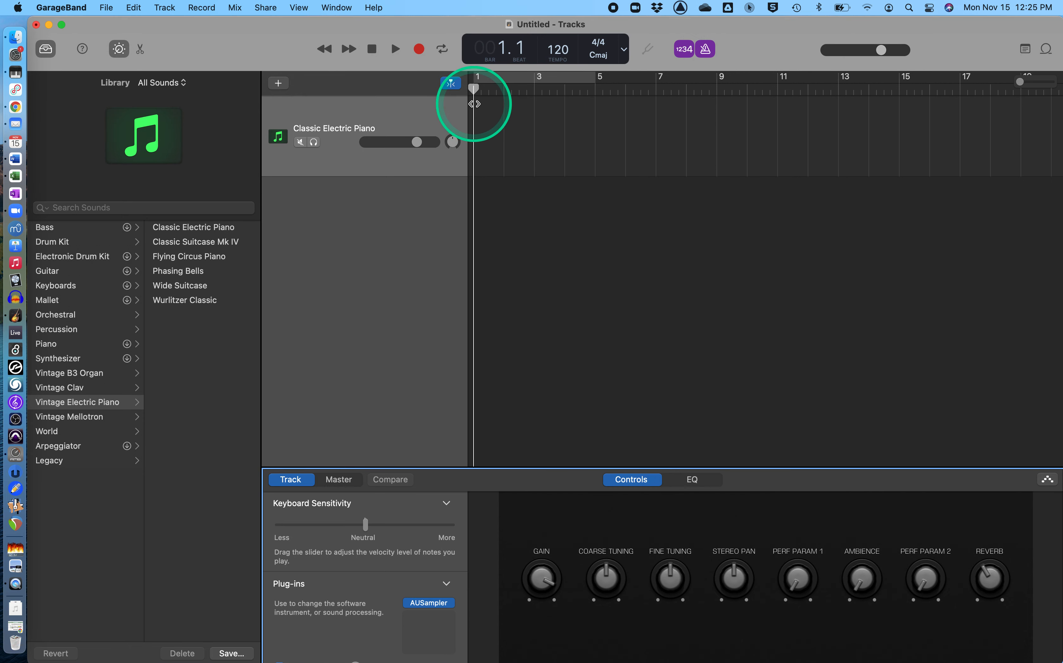
left_click(408, 113)
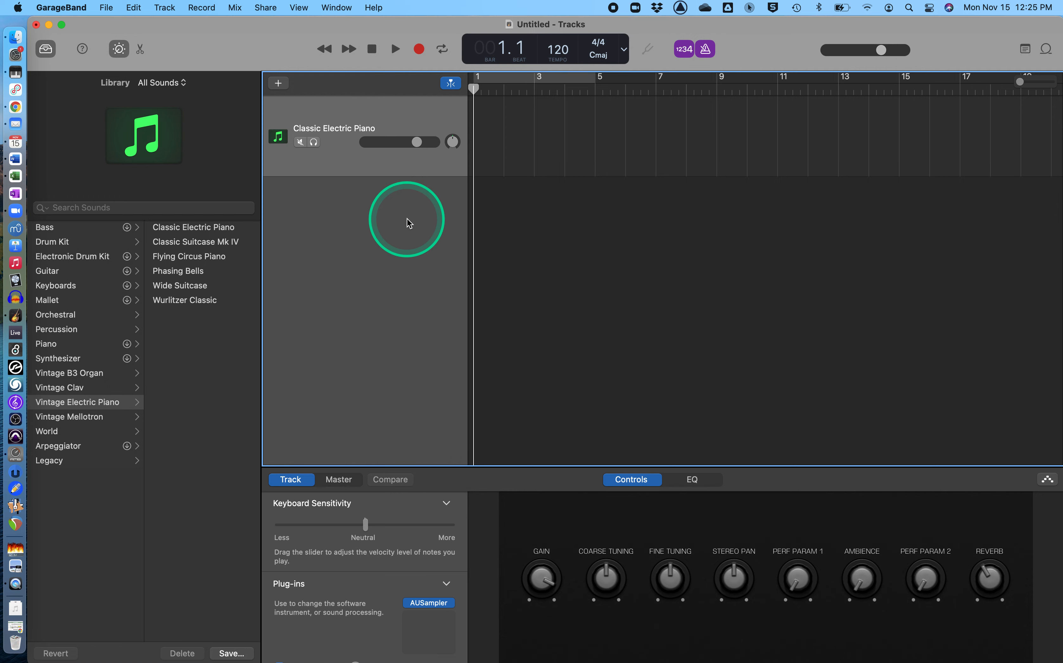
key("e")
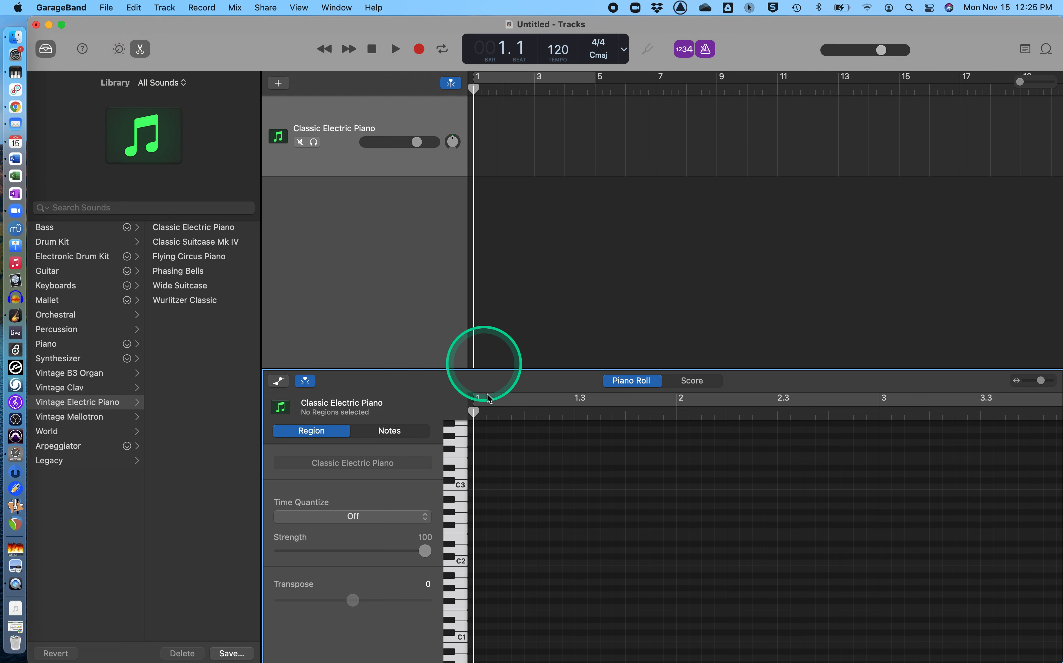
- Set the project tempo to 60 and draw a one-beat C2 note at the start of bar 1, moving it up to C3
double_click(557, 49)
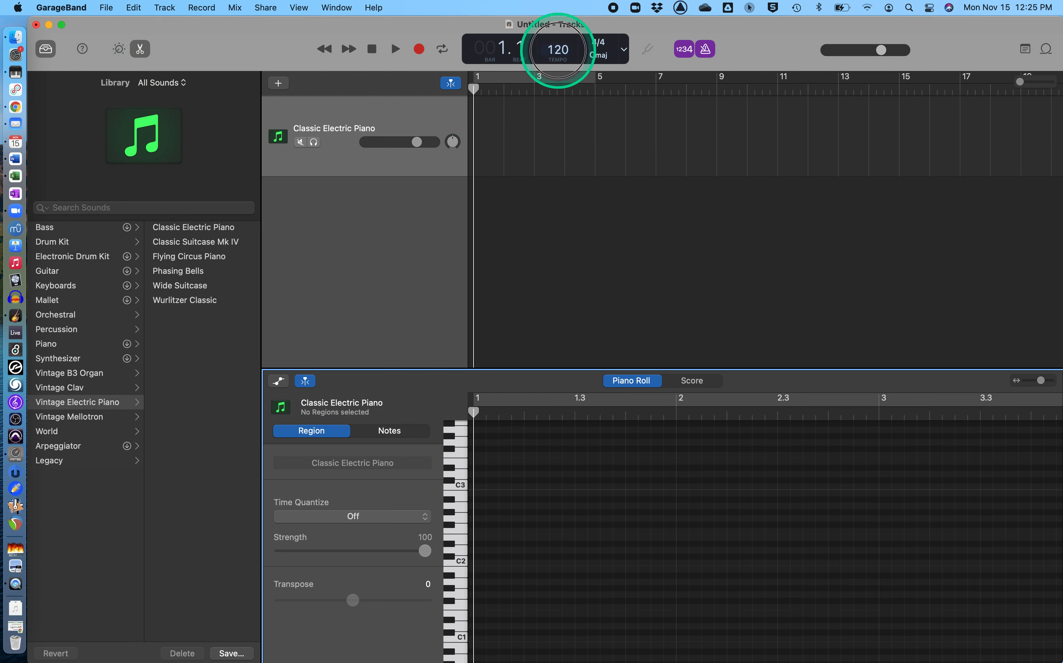
type("60")
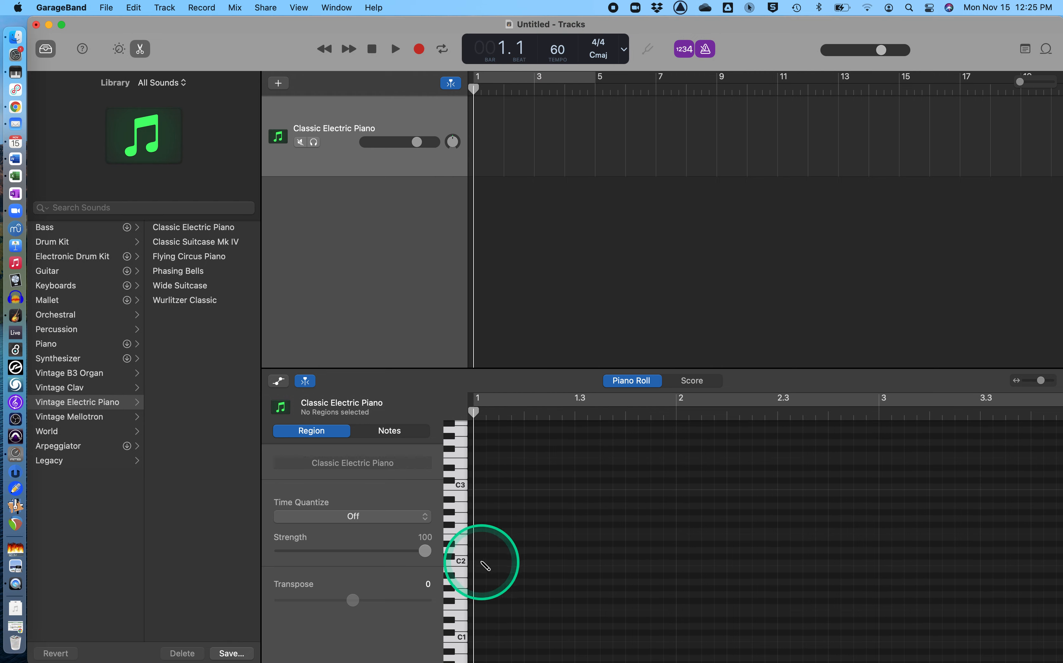
left_click(482, 563, "super")
left_click_drag(487, 562, 523, 561)
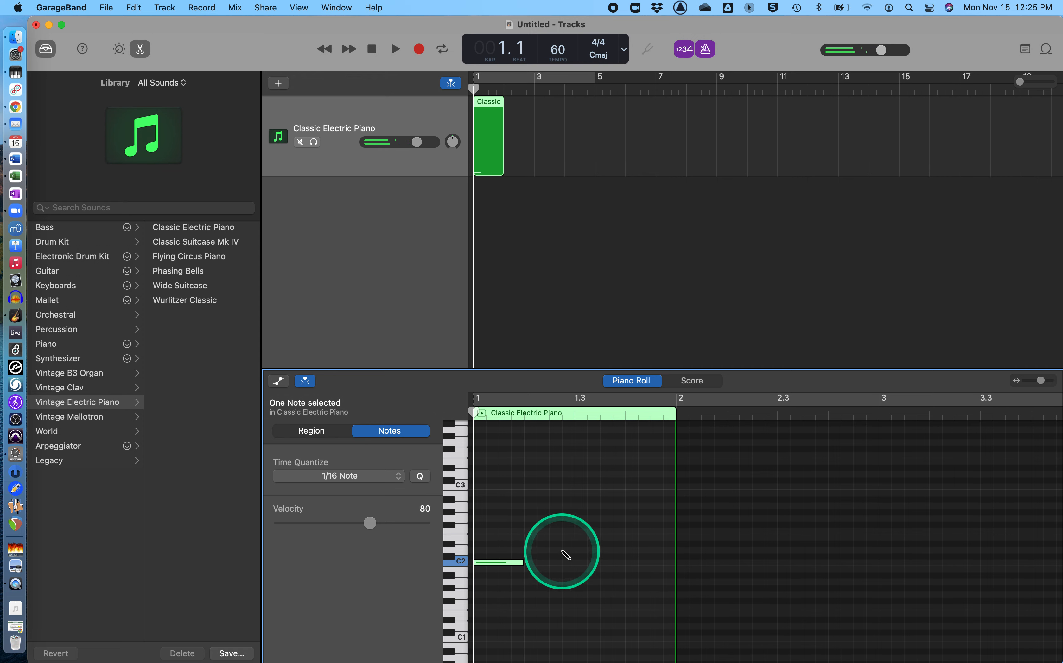
left_click(501, 561)
left_click_drag(501, 558, 501, 488)
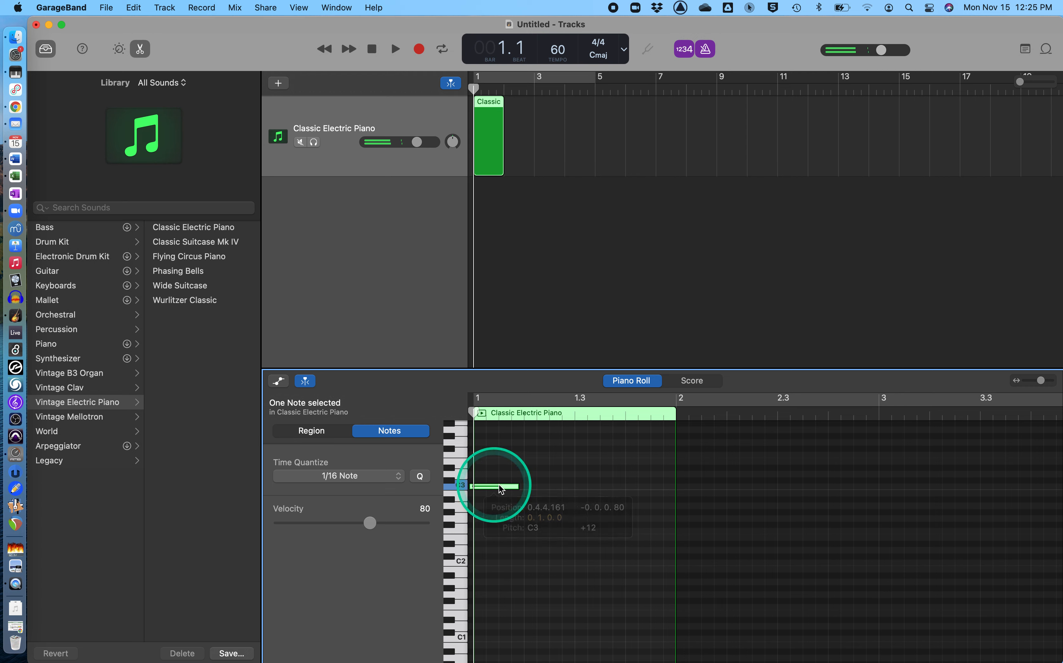
left_click(494, 487)
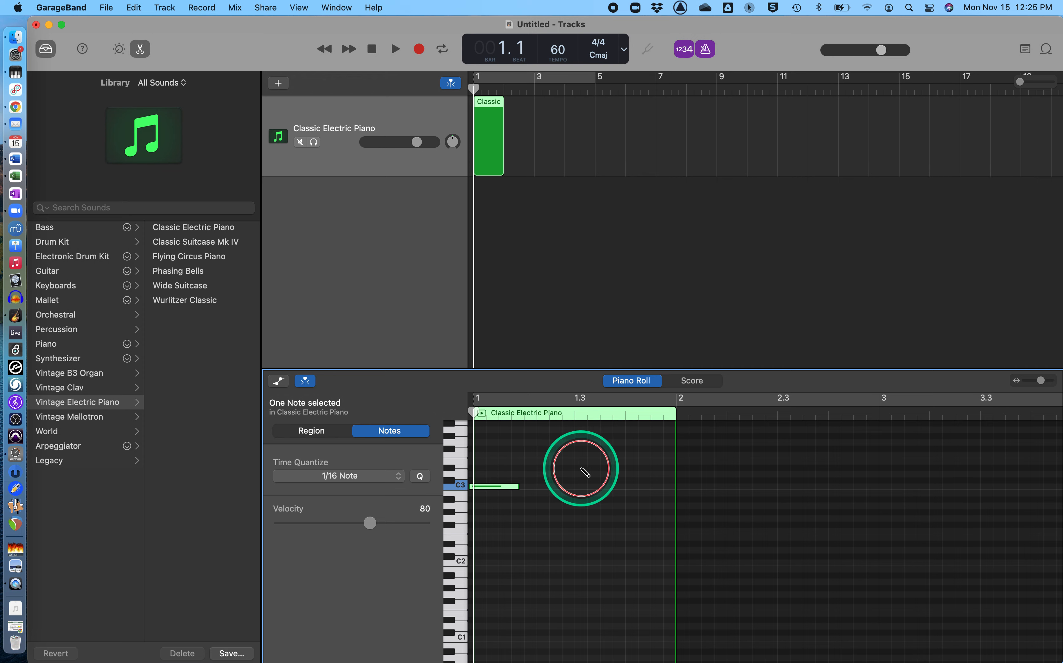
- Add one-beat notes at D#3 on beat 3 and D3 on beat 4 of bar 1
left_click(583, 467)
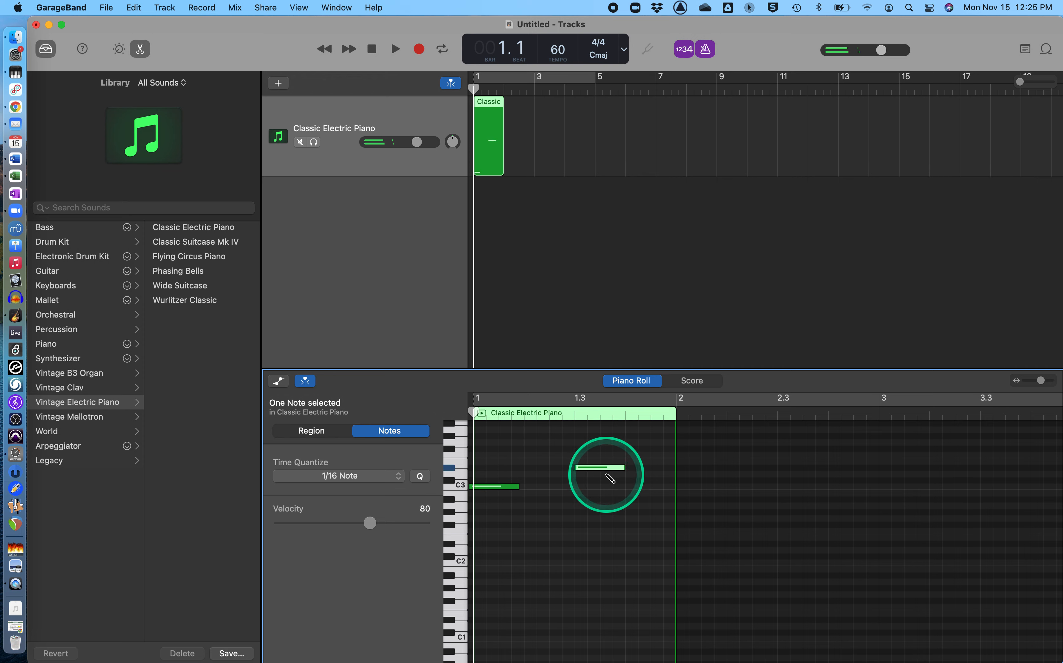
left_click(607, 473)
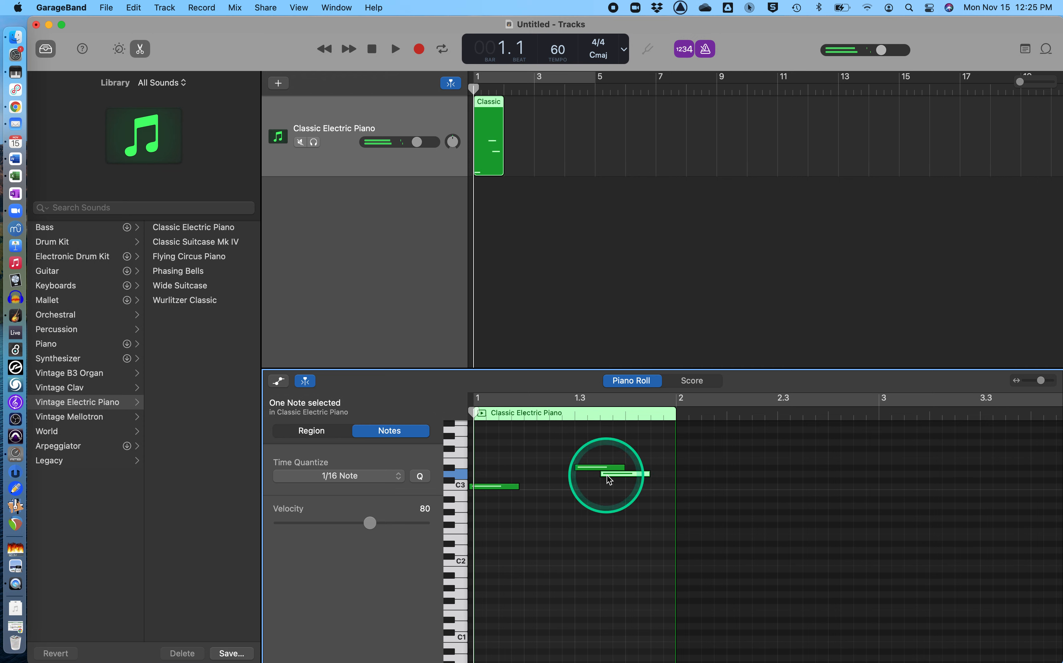
left_click_drag(607, 475, 631, 474)
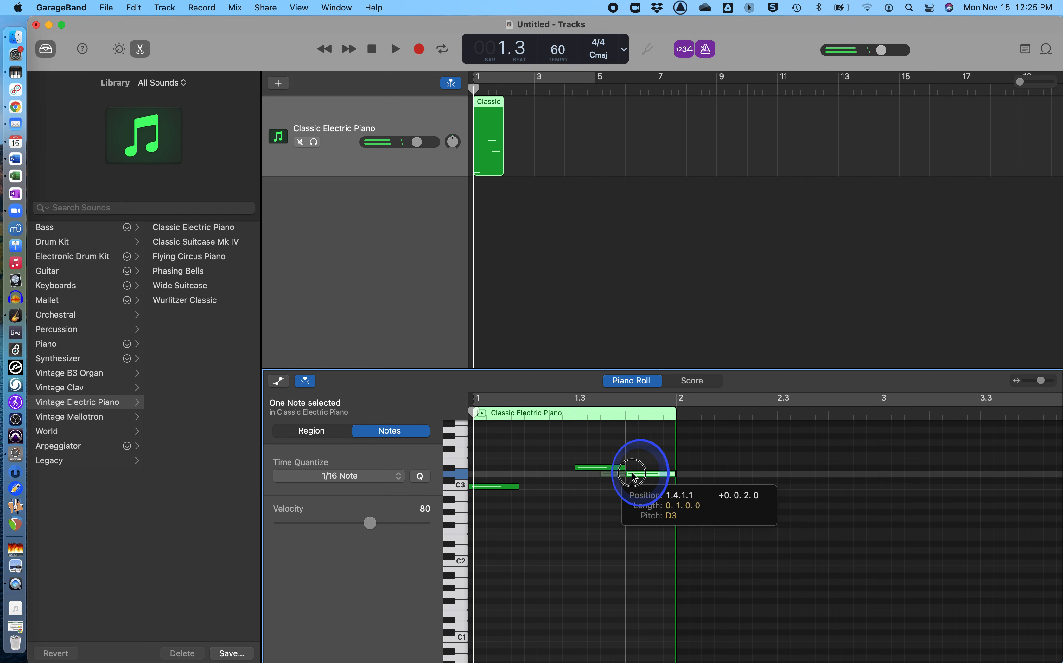
- Loop the sampler region up to the start of bar 3 and set the cycle area to span the same two bars
left_click(508, 106)
left_click_drag(507, 107, 535, 105)
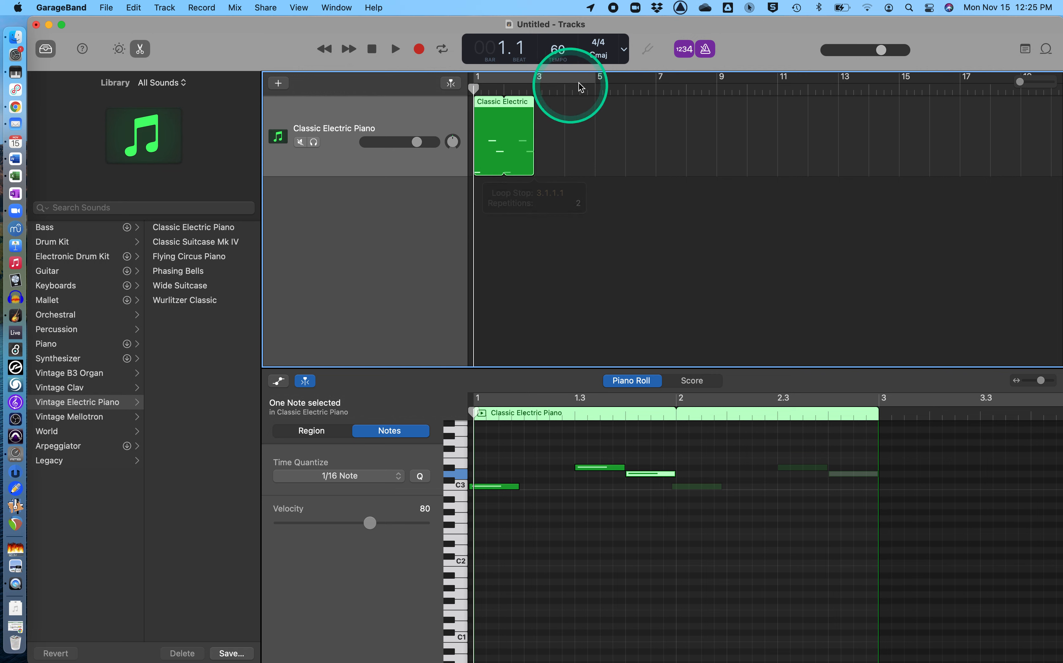
left_click(597, 81)
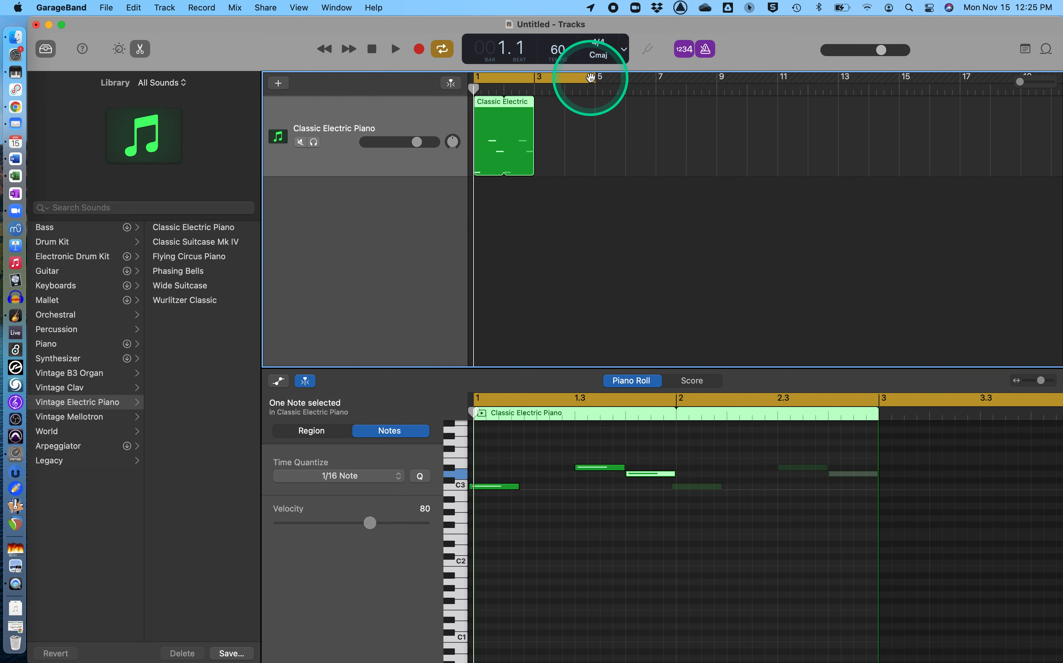
left_click_drag(594, 77, 558, 77)
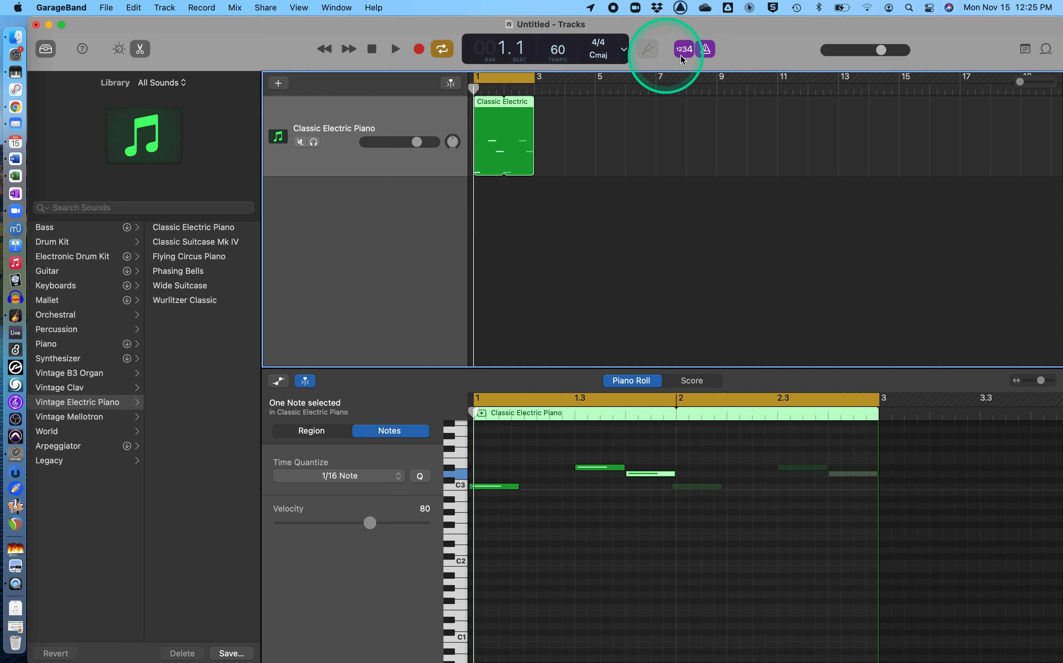
- Turn off the count-in and metronome, and play the loop with all its notes quantized to 1/16 Note
left_click(685, 49)
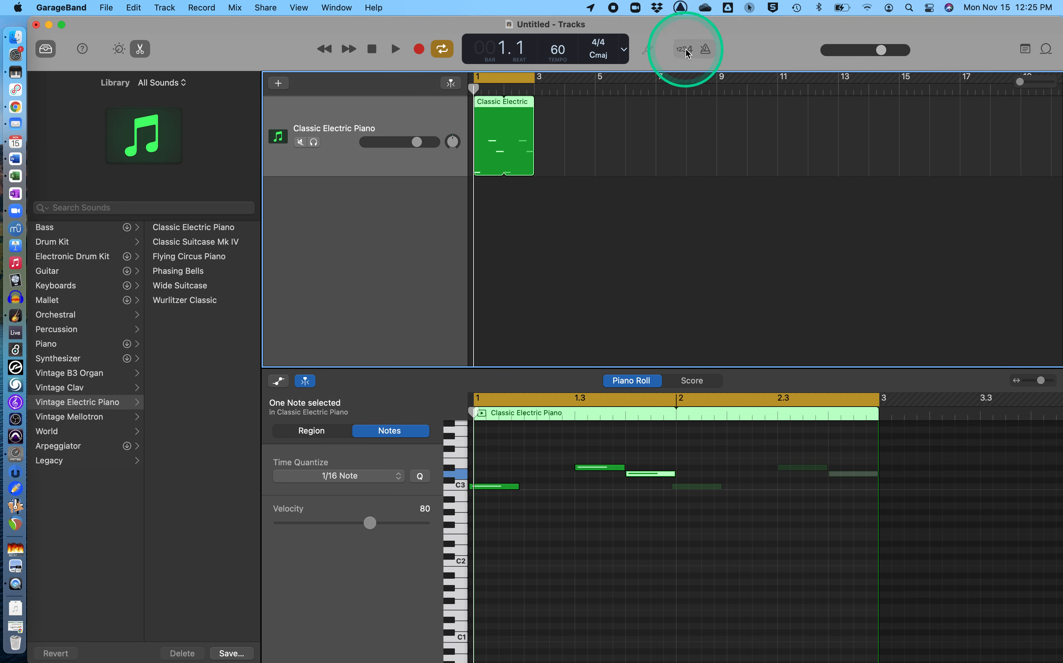
key("space")
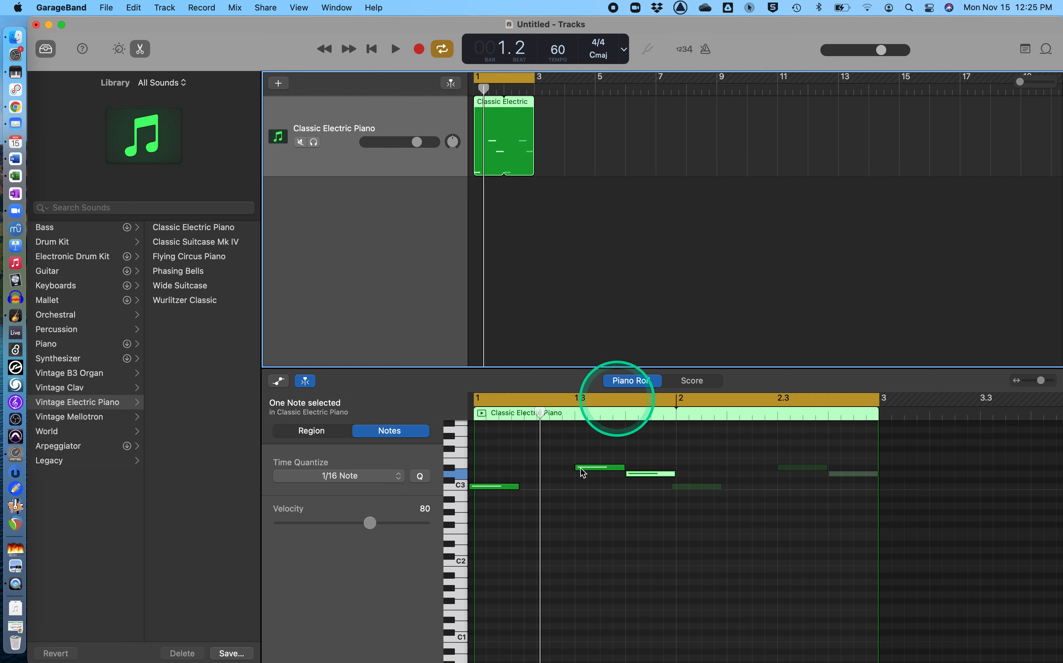
left_click(504, 486)
key("super+a")
left_click(421, 477)
key("space")
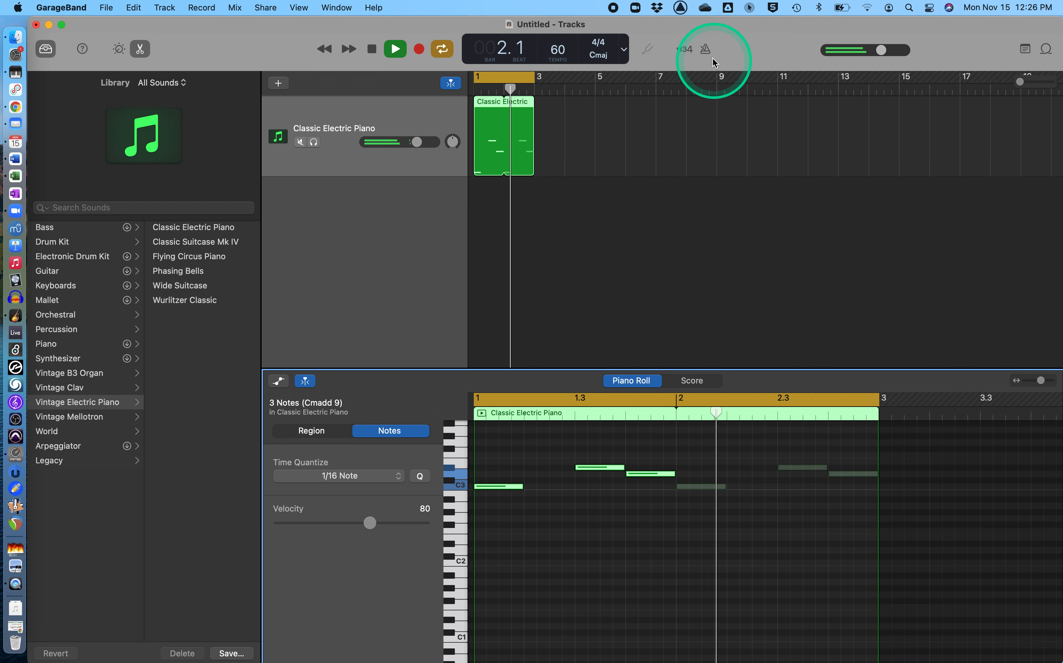
- Lengthen all three sampler notes to two beats each while checking them against the metronome, and stop playback with the metronome off
left_click(705, 49)
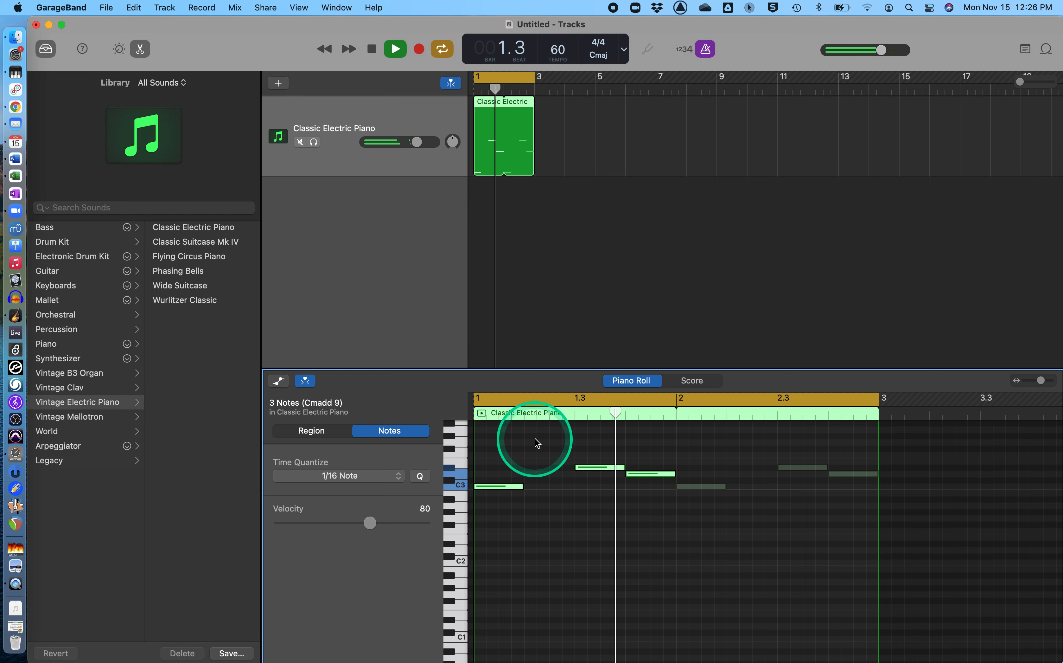
left_click_drag(522, 485, 577, 485)
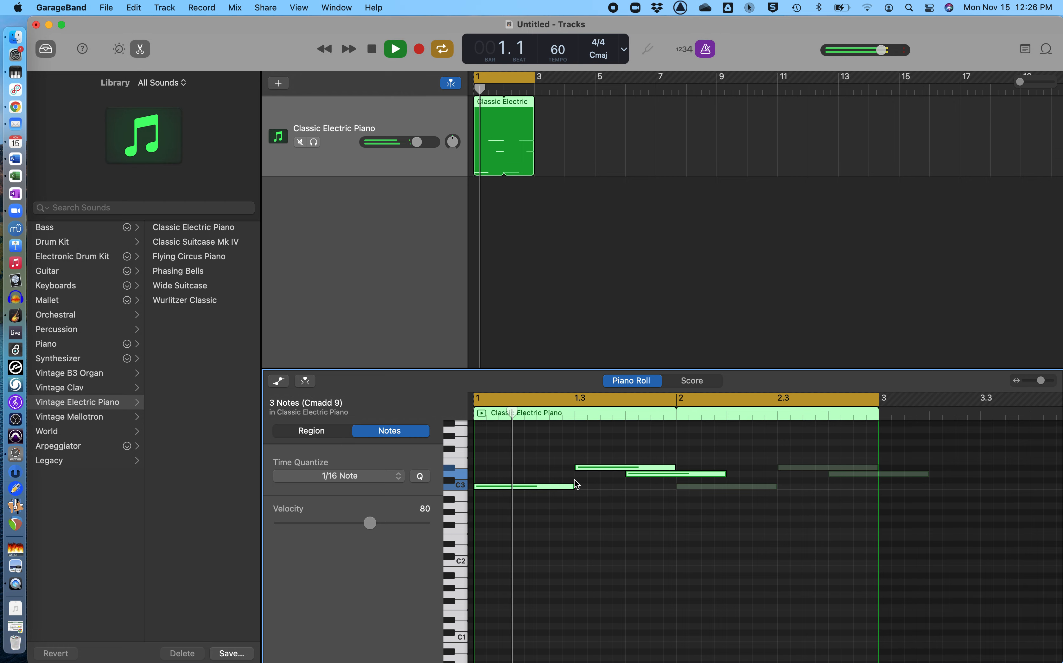
left_click(705, 45)
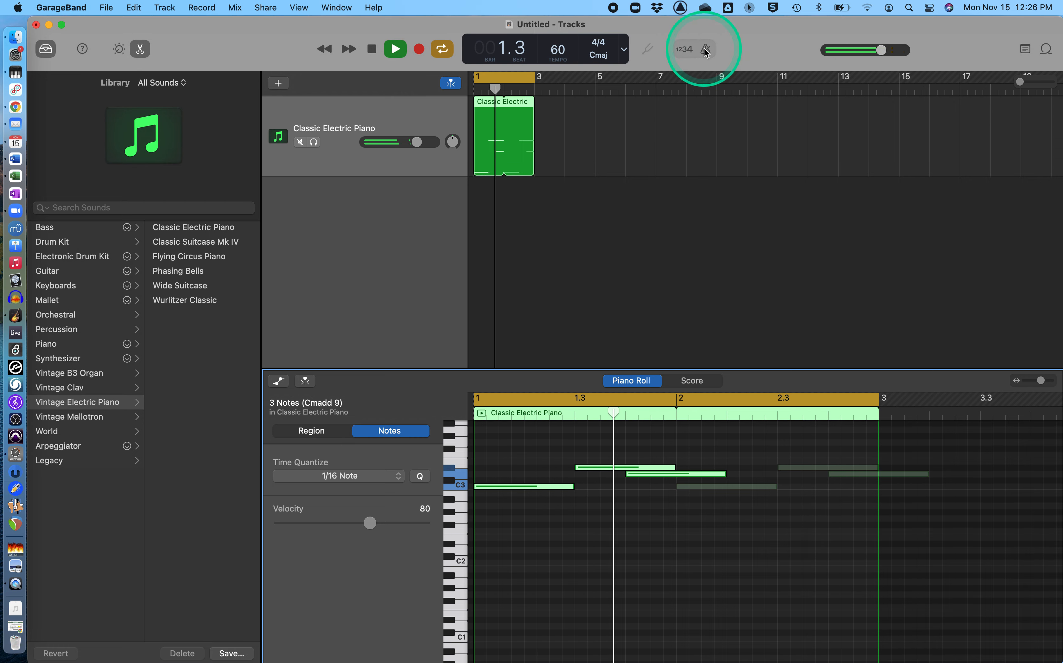
key("space")
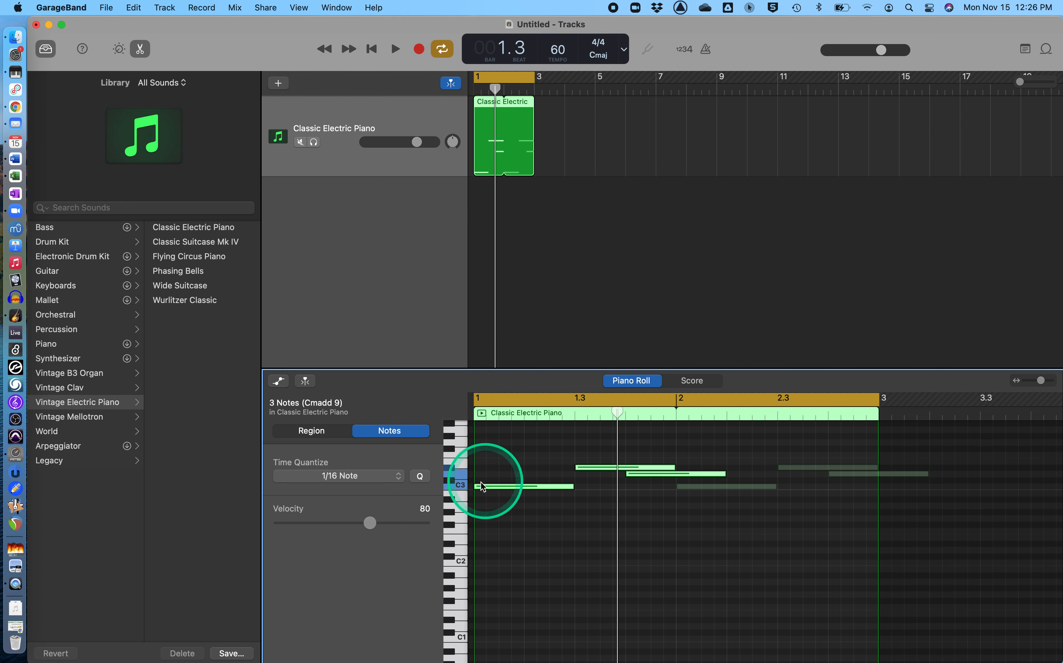
left_click(489, 503)
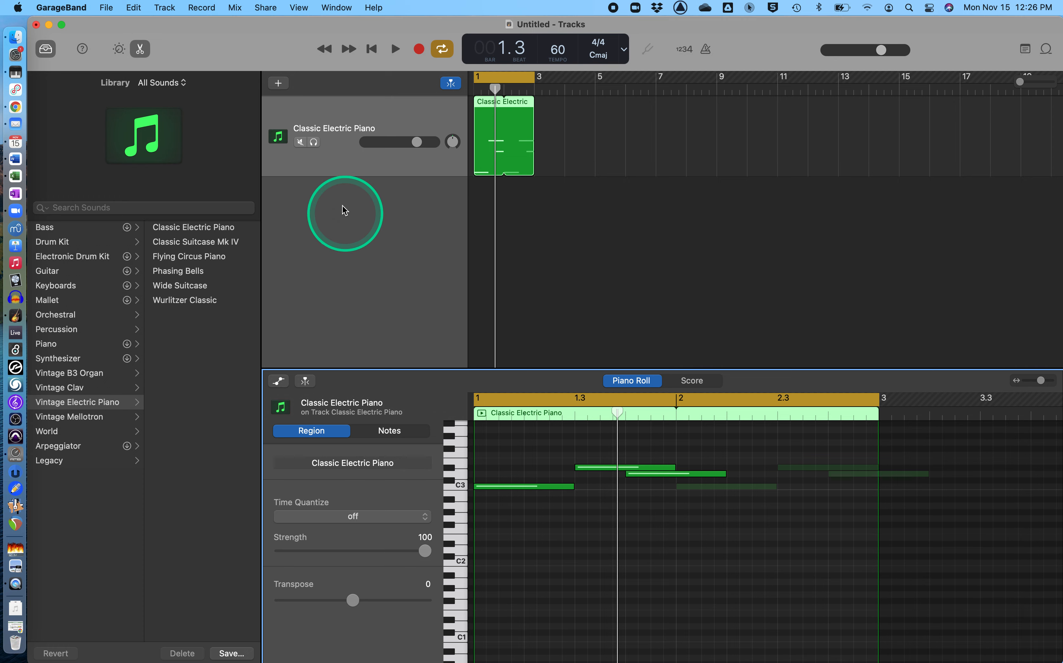
- Create a second software instrument track and assign it the 808 Flex patch from Electronic Drum Kit
double_click(335, 196)
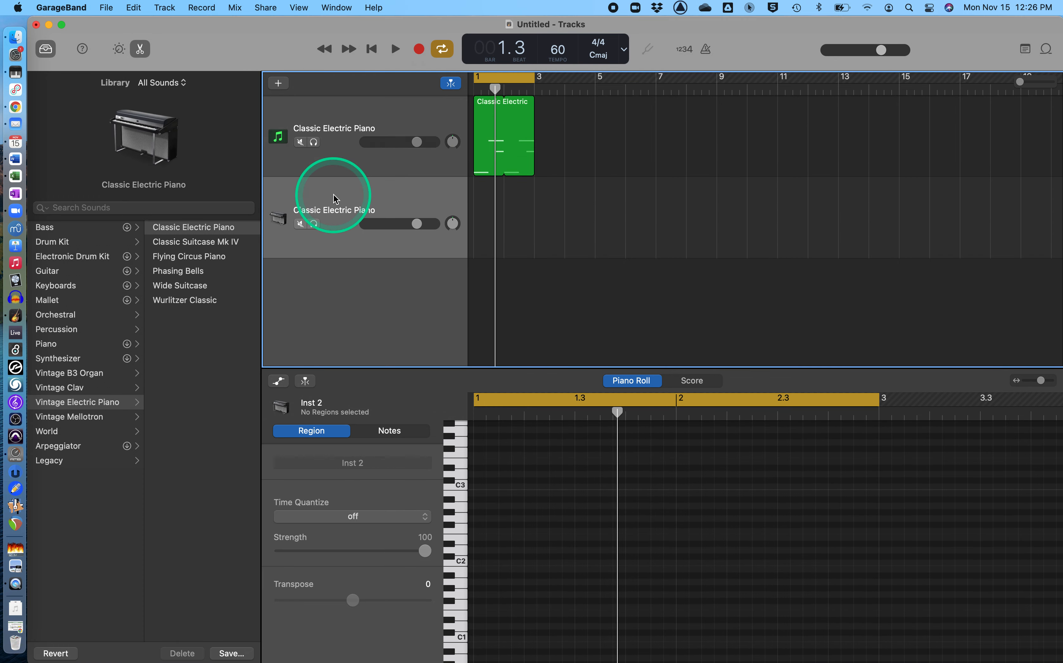
left_click(55, 242)
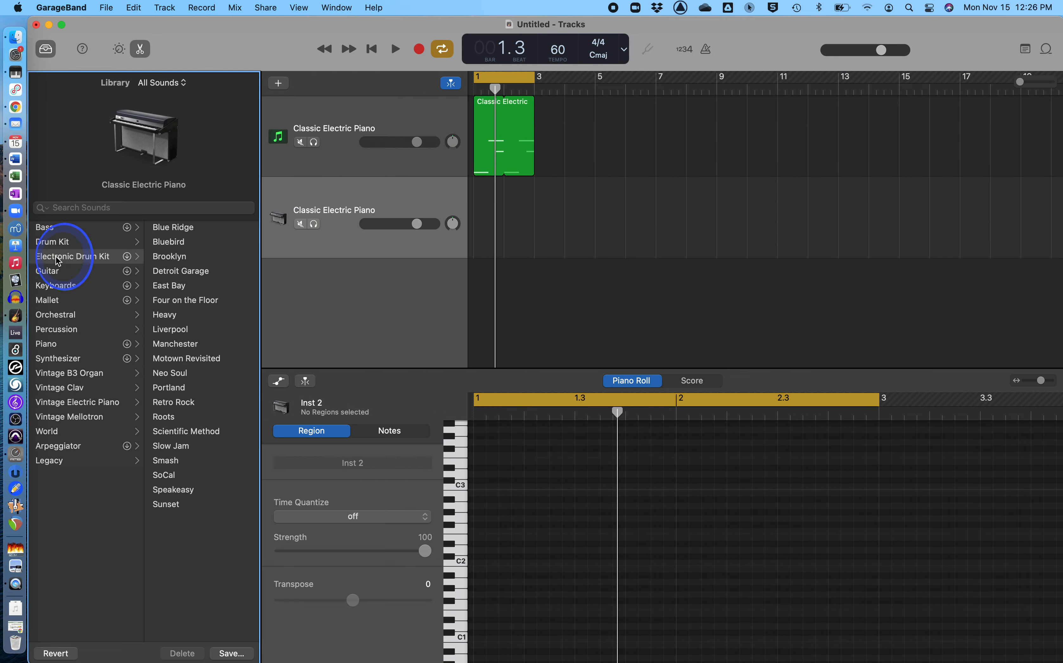
left_click(57, 256)
left_click(177, 241)
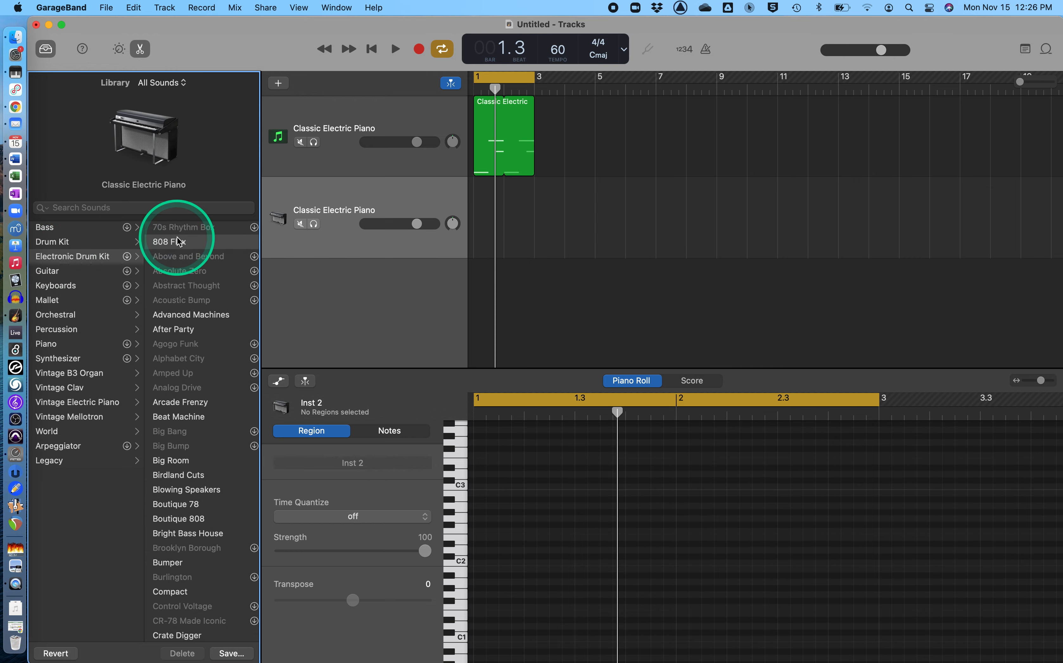
- In the 808 Flex track's Piano Roll, add one-beat notes at C1 on beats 1 and 3 and D1 on beats 2 and 4
left_click(360, 201)
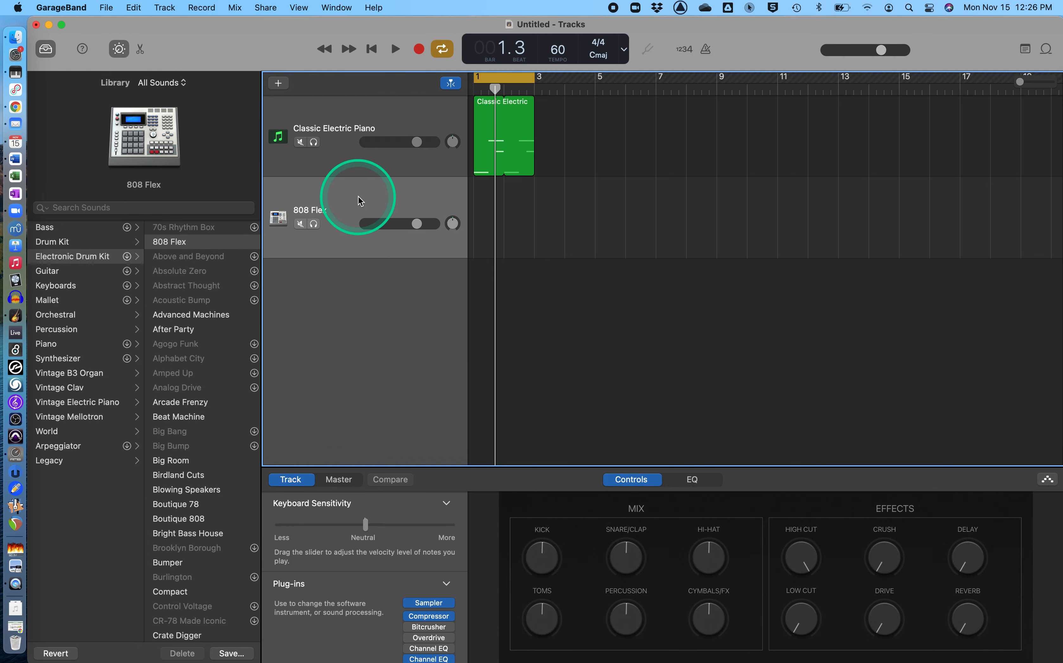
key("e")
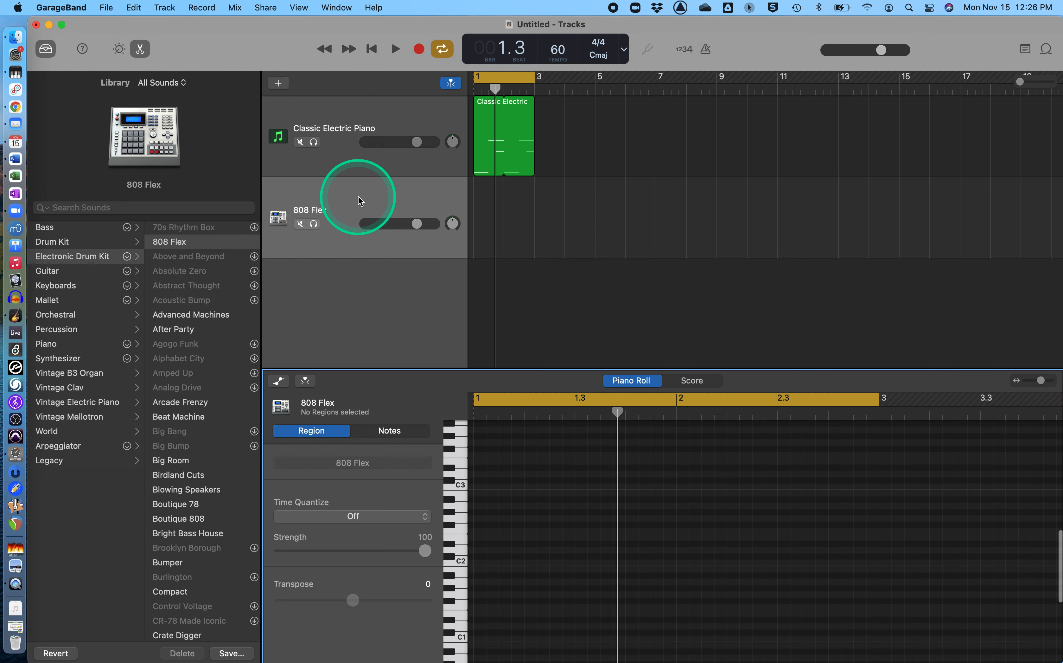
left_click(483, 639, "super")
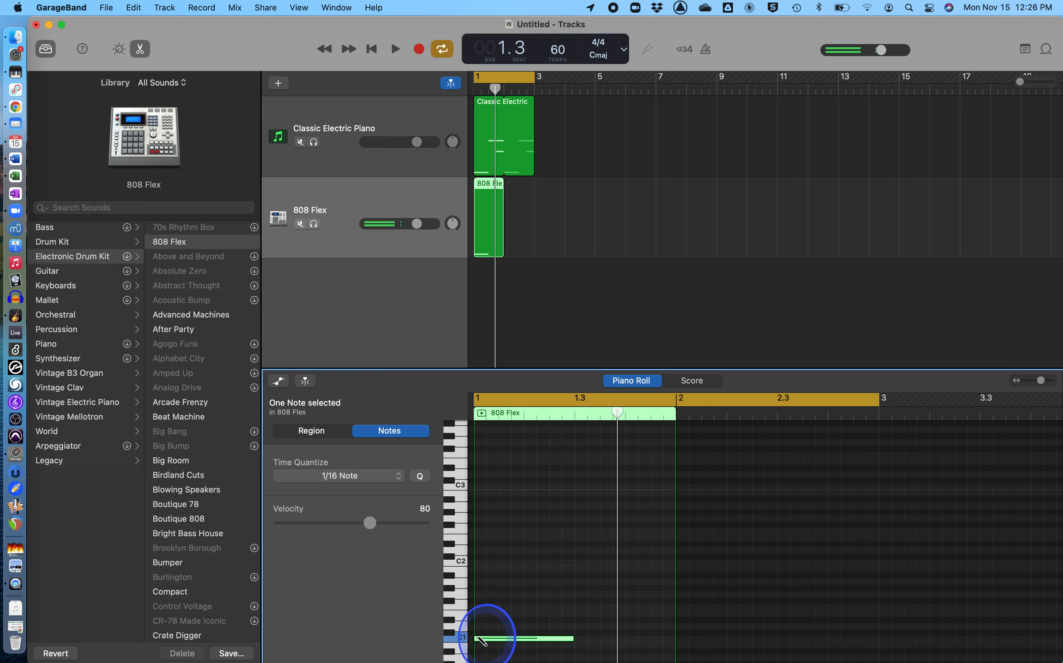
left_click_drag(570, 637, 524, 595)
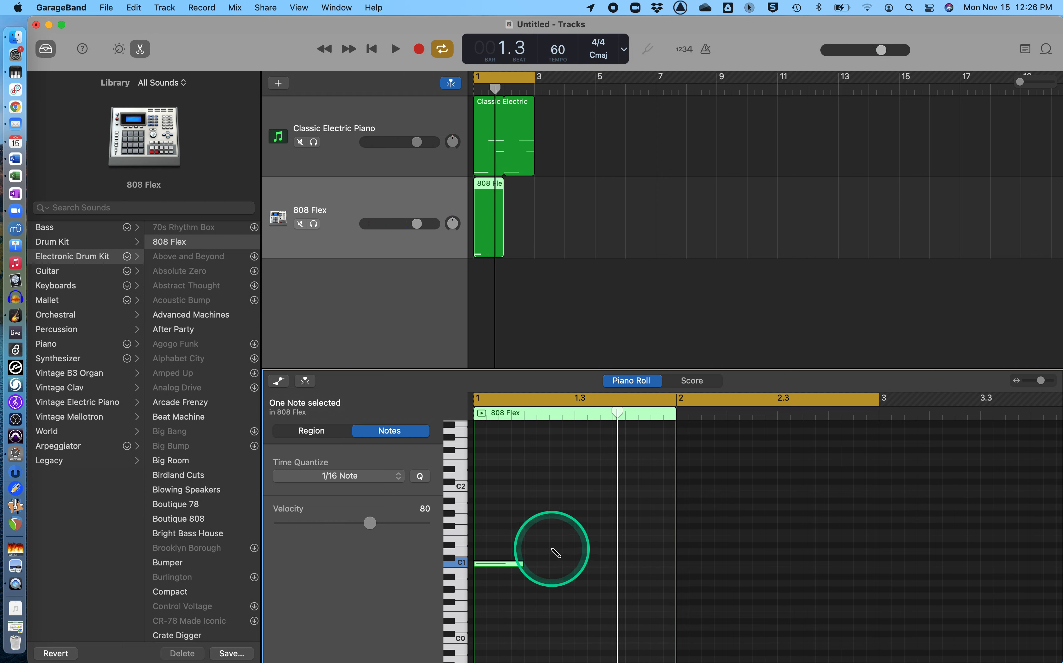
left_click(552, 551)
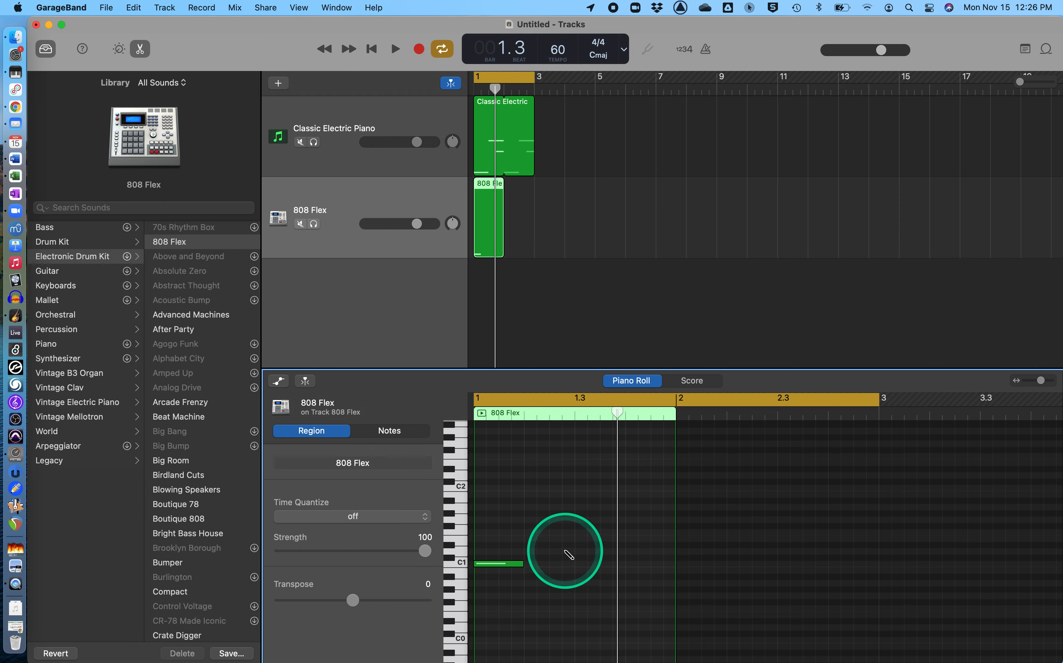
left_click(533, 551)
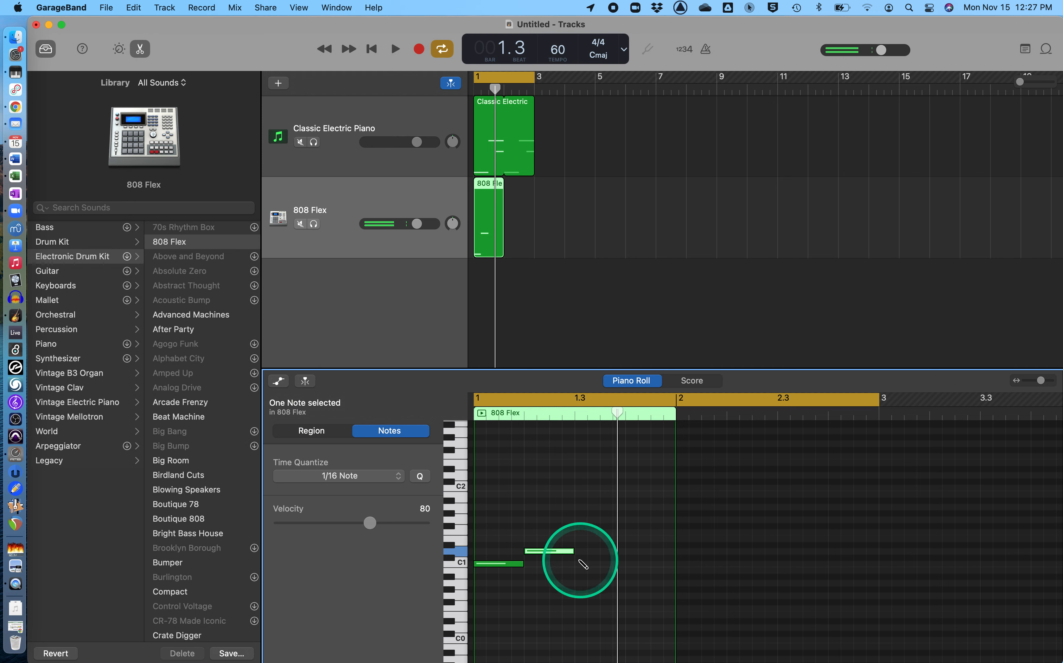
left_click(581, 565)
left_click(633, 552)
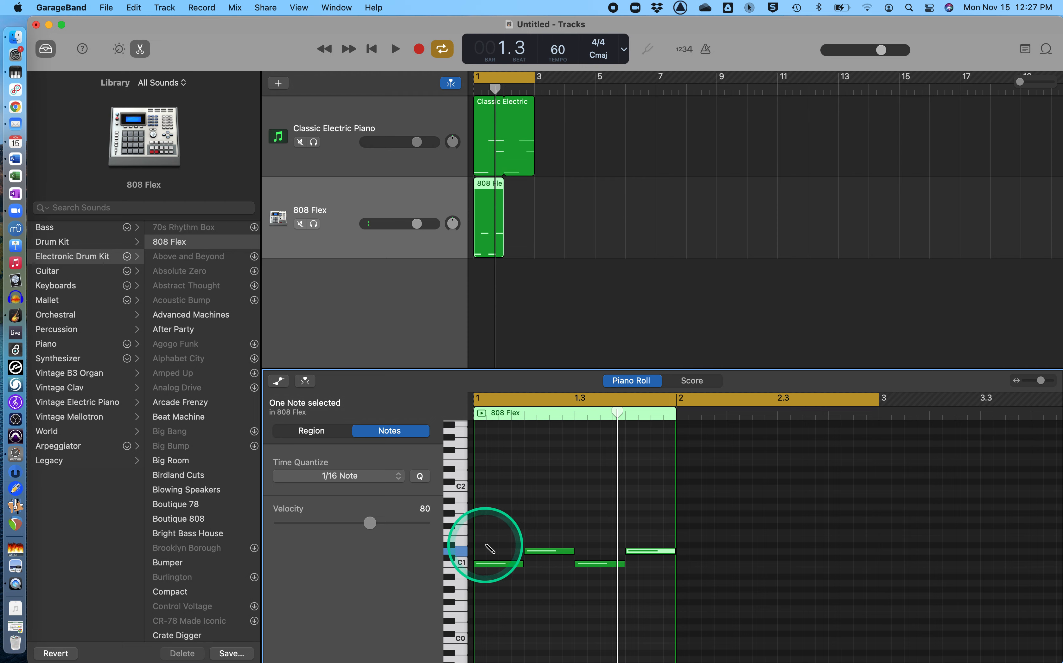
left_click_drag(534, 551, 531, 540)
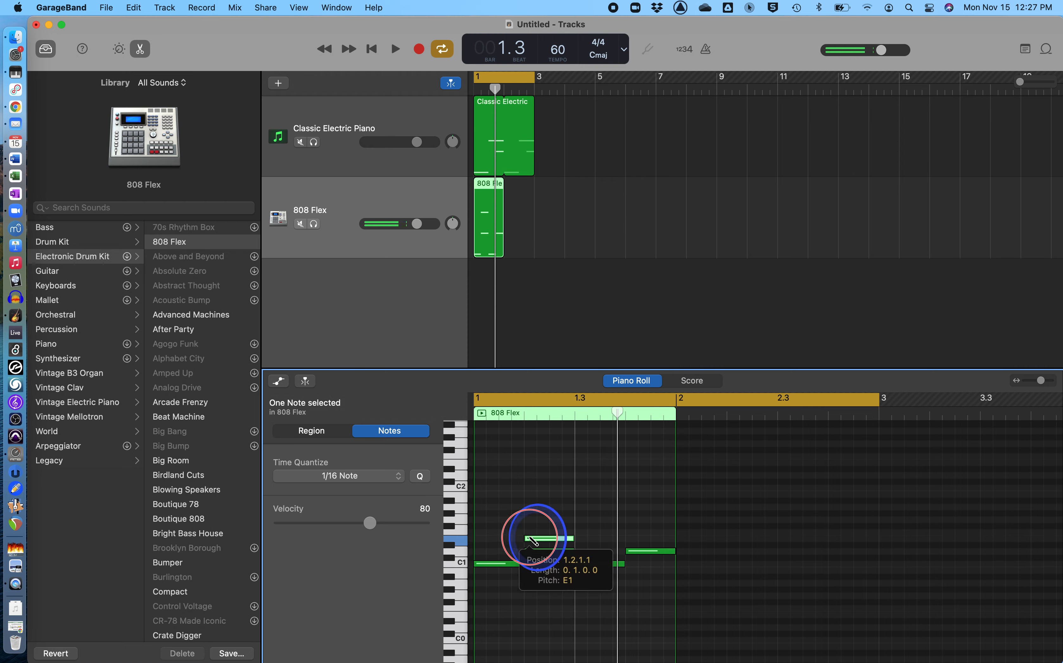
left_click(530, 531, "super")
left_click(532, 541)
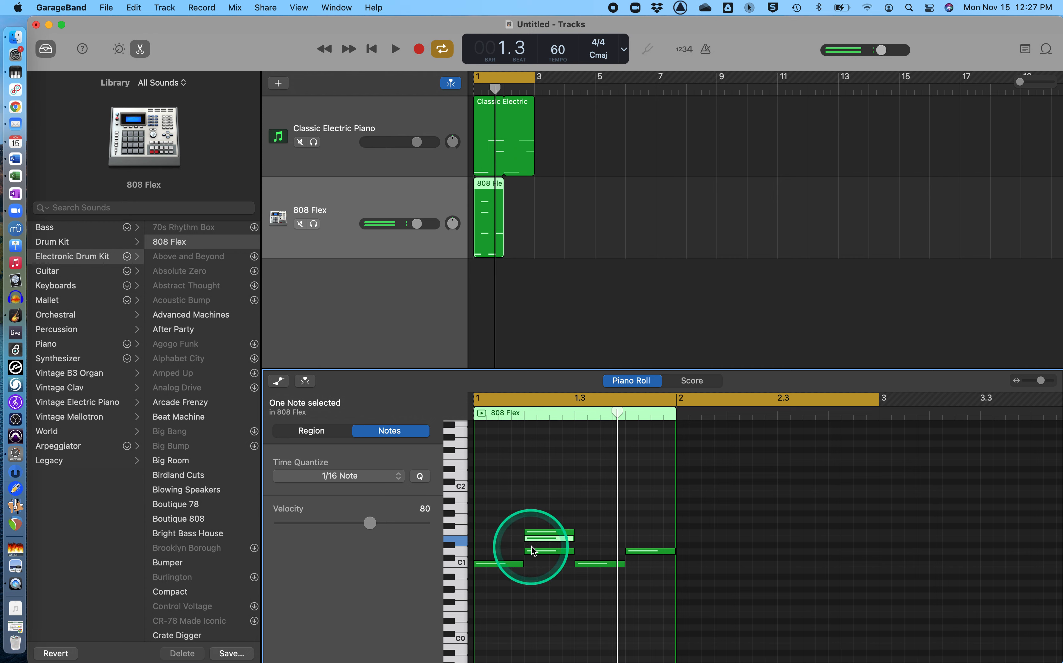
key("Delete")
left_click(545, 531)
key("Delete")
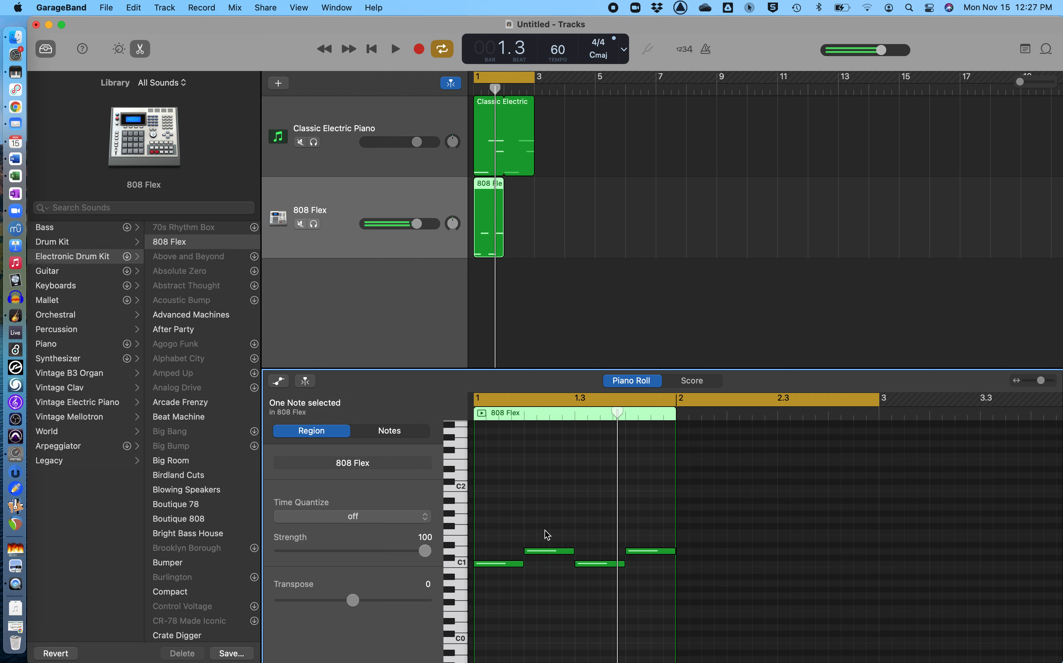
- Add D#1 notes on beats 2 and 4 and an extra C1 note at 1.2.3.1 in the 808 Flex region
left_click(543, 544, "super")
left_click(631, 544, "super")
left_click(555, 564, "super")
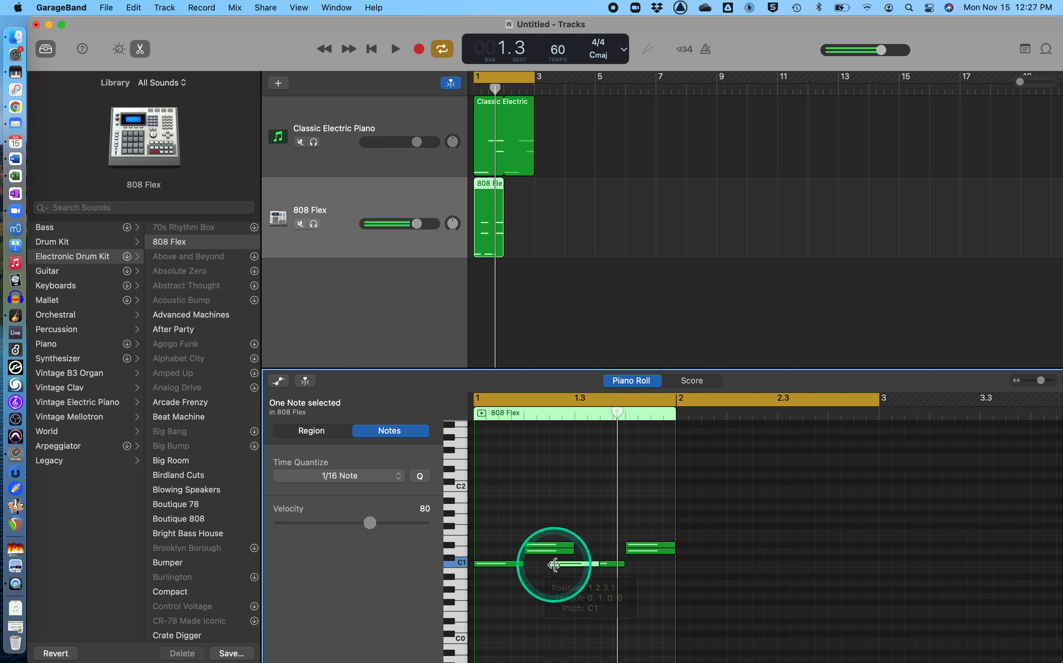
- Play the cycle and loop the 808 Flex region up to the start of bar 3
key("space")
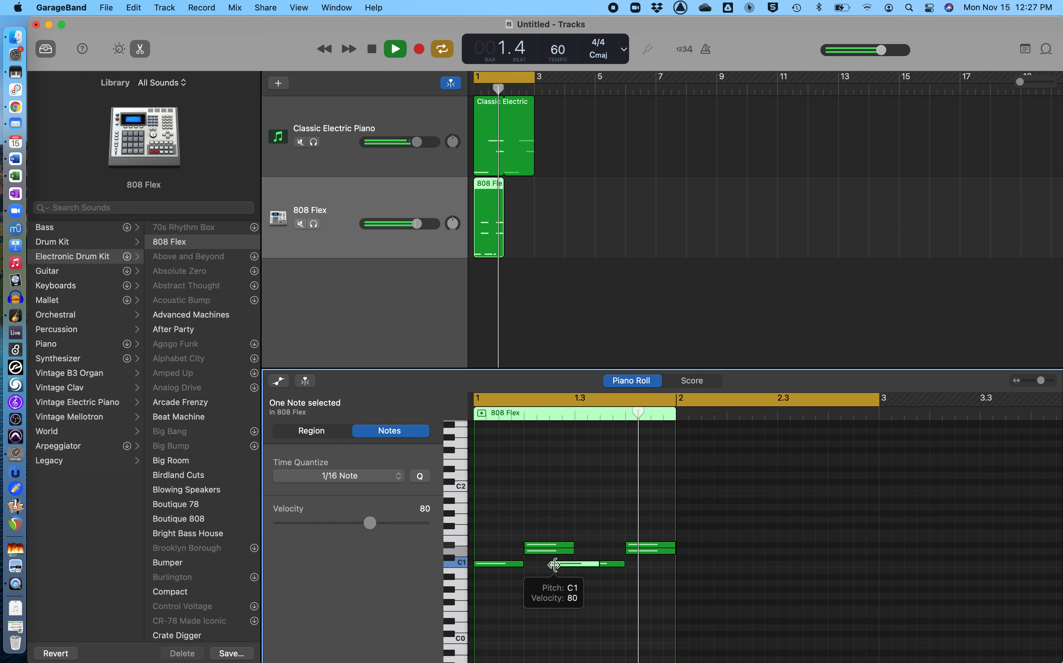
left_click_drag(503, 186, 535, 186)
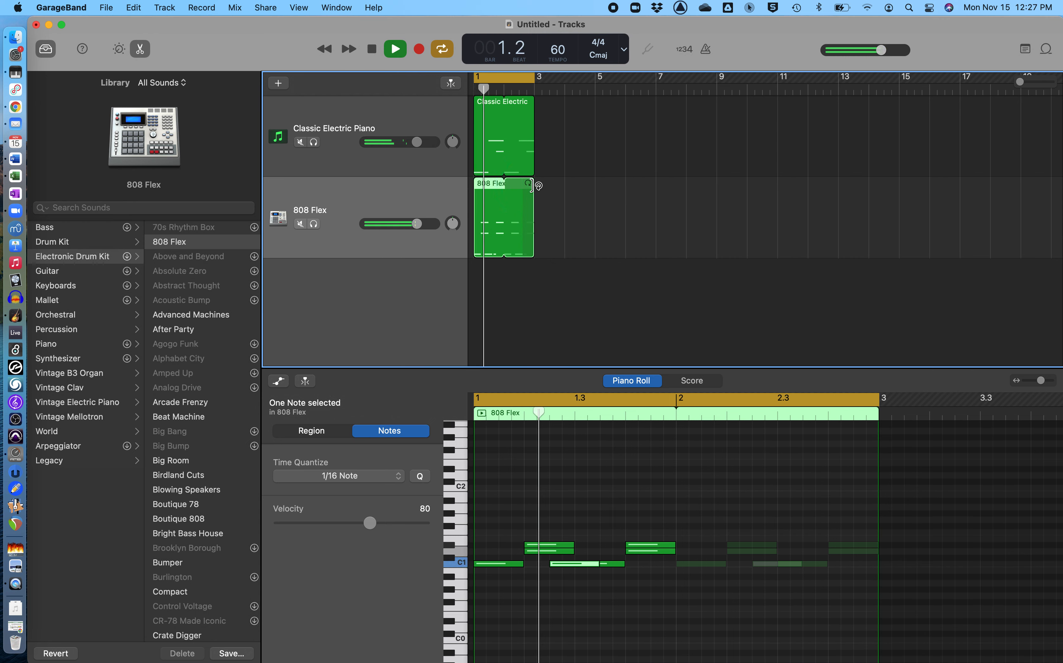
- Stop playback and add a Stereo Delay plug-in with factory default settings after AUSampler on the Classic Electric Piano track
left_click(510, 118)
key("space")
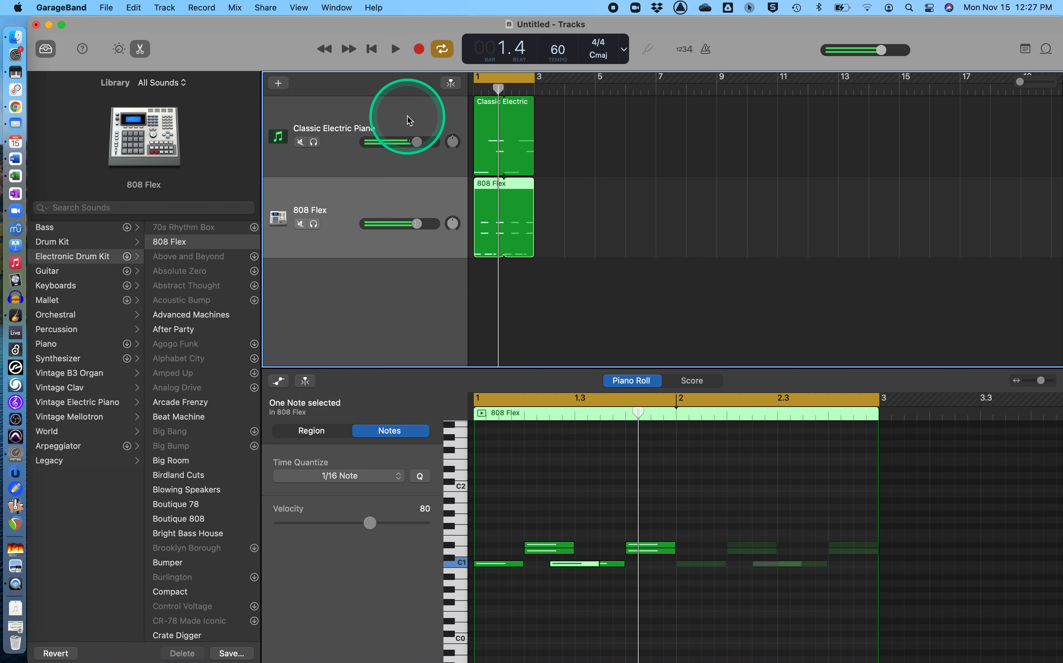
left_click(407, 119)
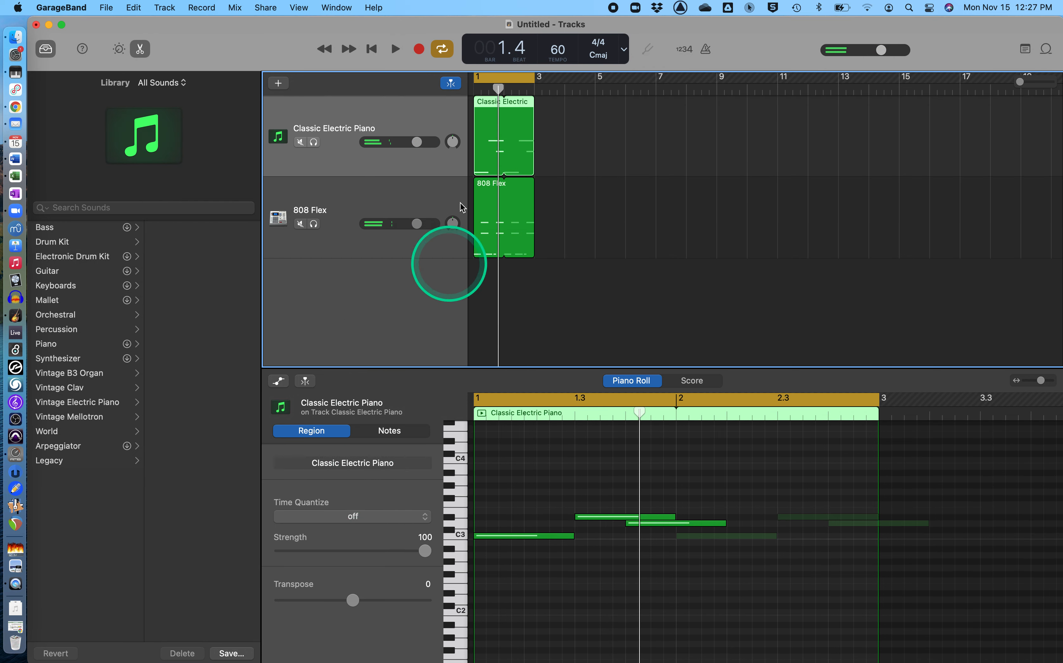
key("e")
key("e")
key("b")
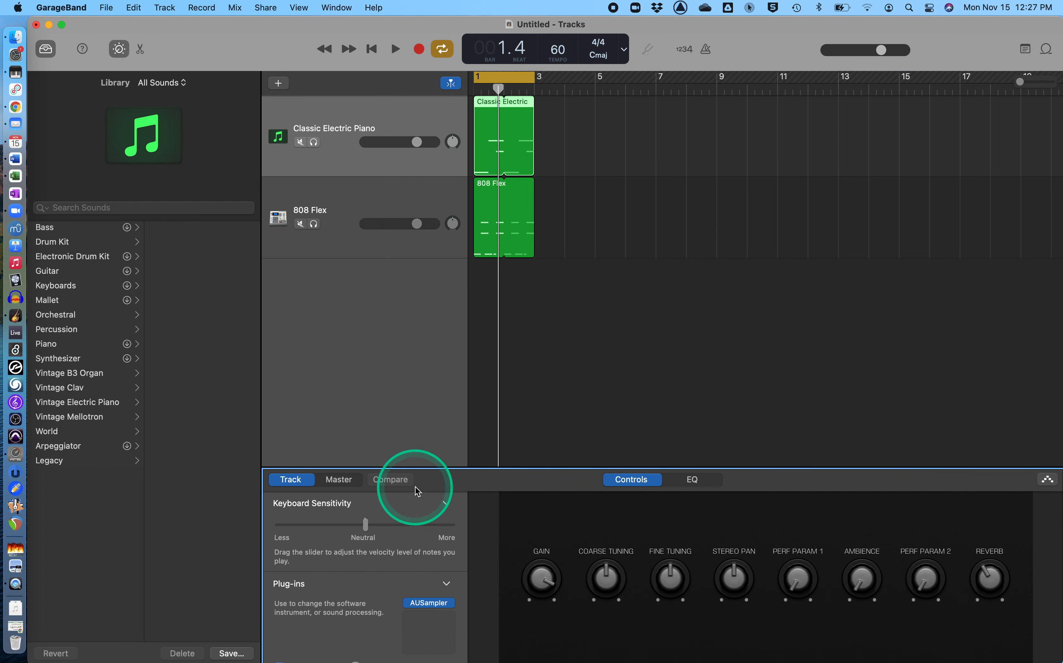
left_click(430, 604)
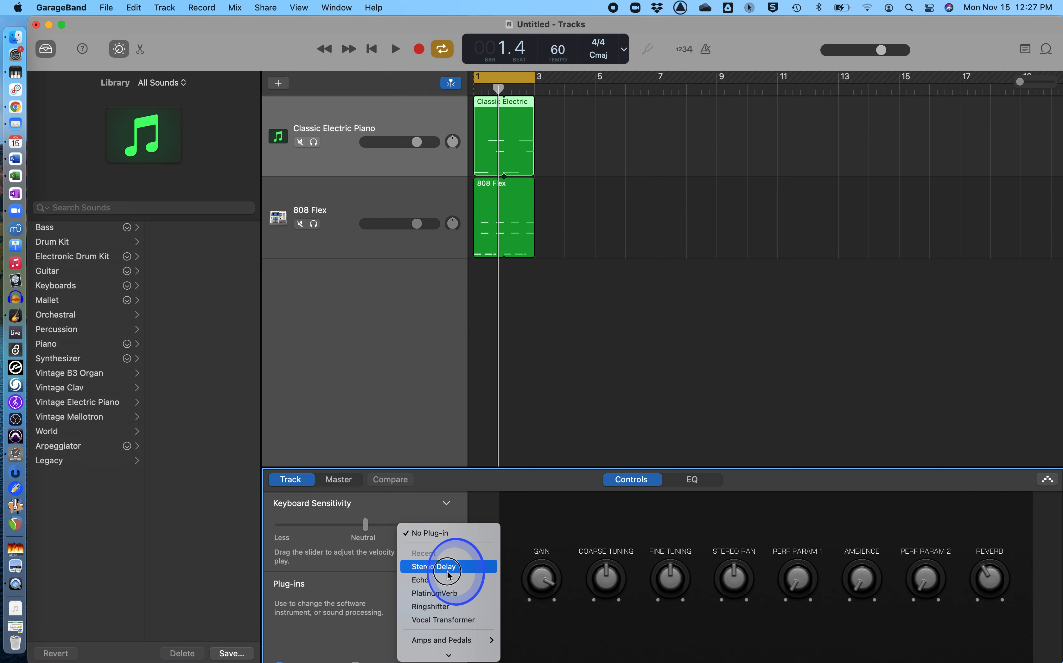
left_click(450, 572)
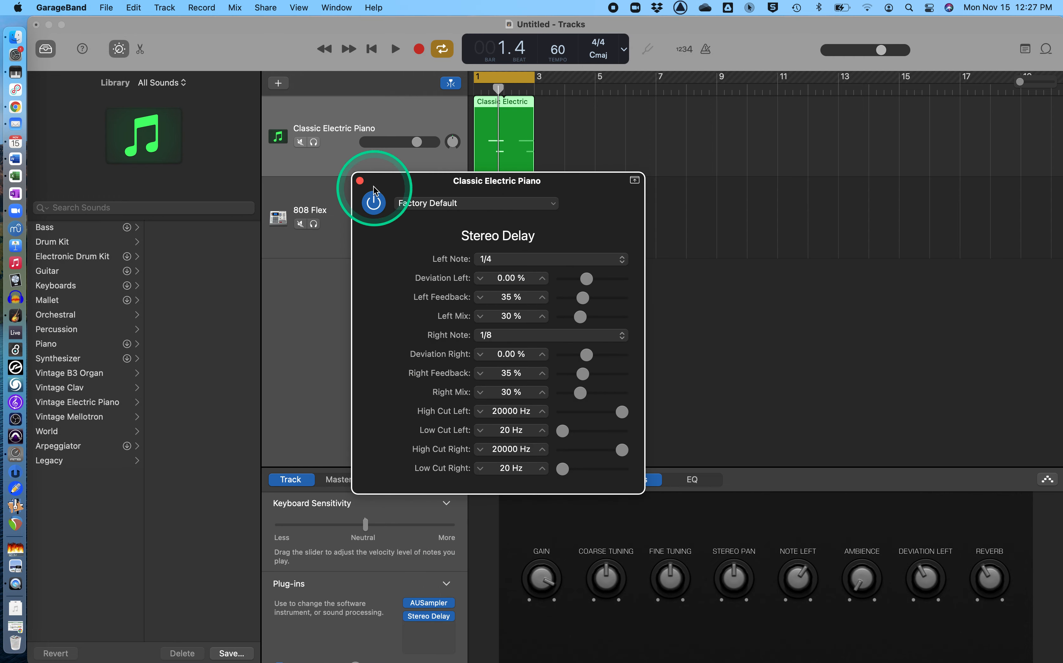
left_click(360, 181)
- Play the cycle from the beginning to hear the delayed sample with the drums, and stop playback
key("Return")
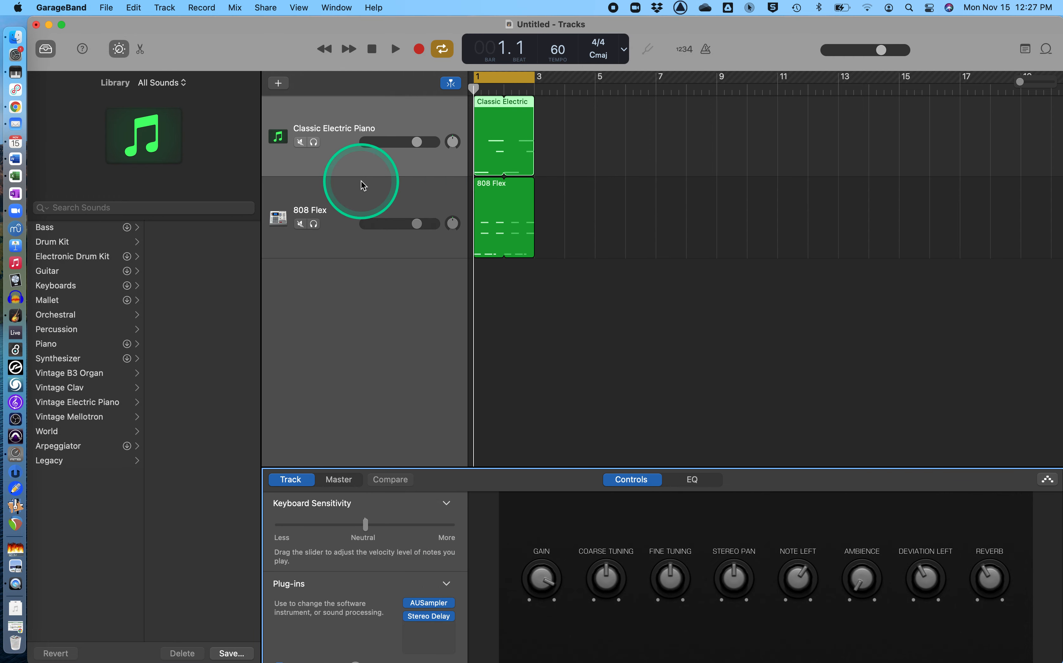
key("space")
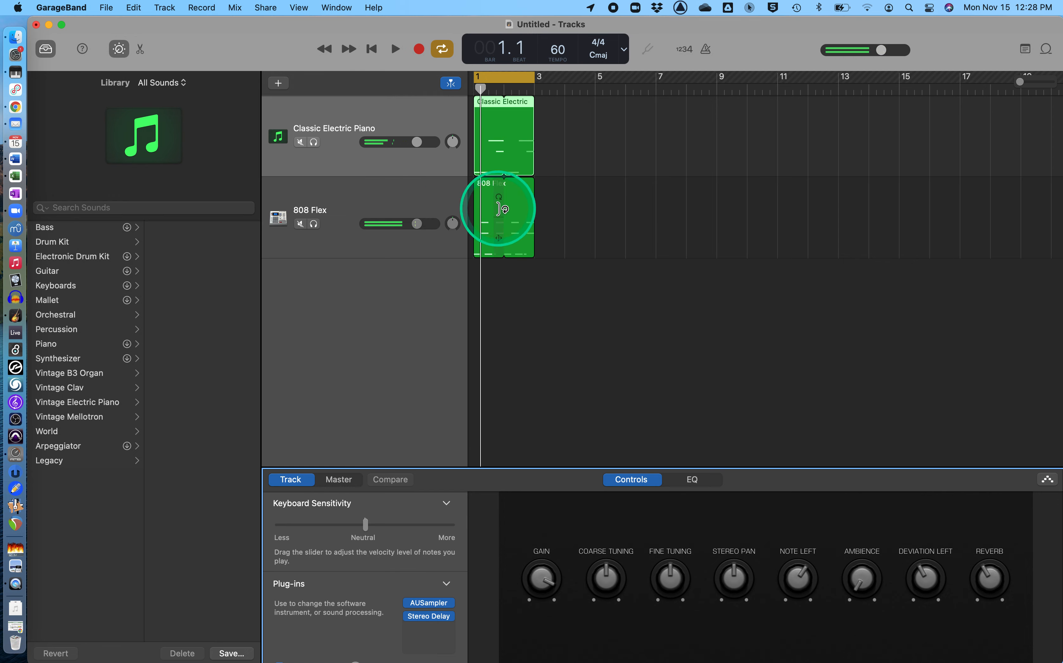
left_click(417, 126)
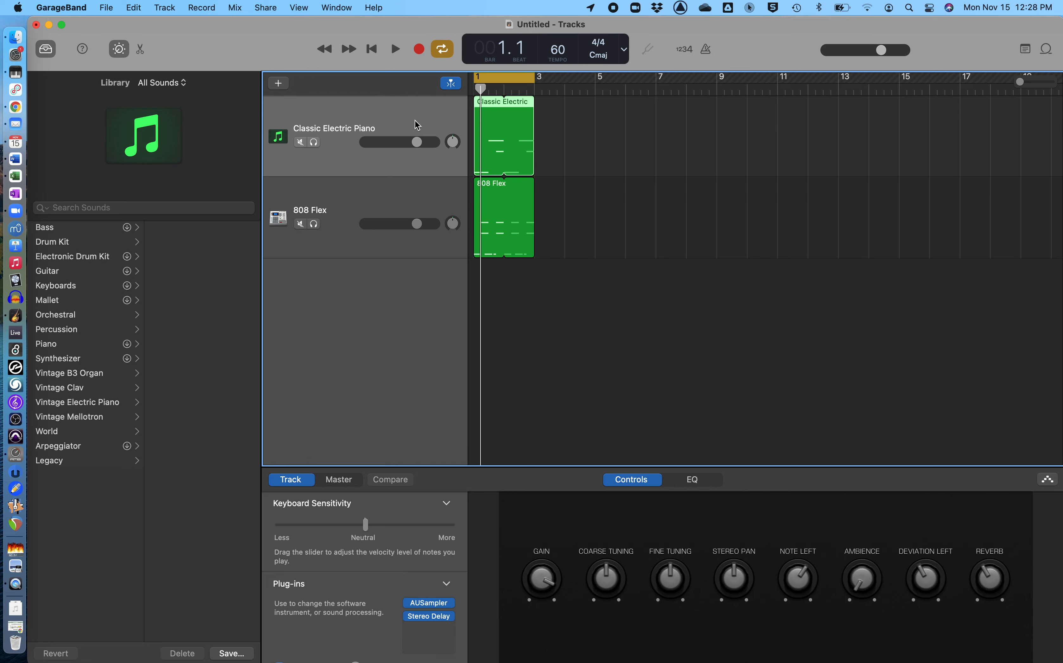
- Open the Classic Electric Piano track's AUSampler and examine the key mapping and zone settings of firebird5.wav
left_click(428, 604)
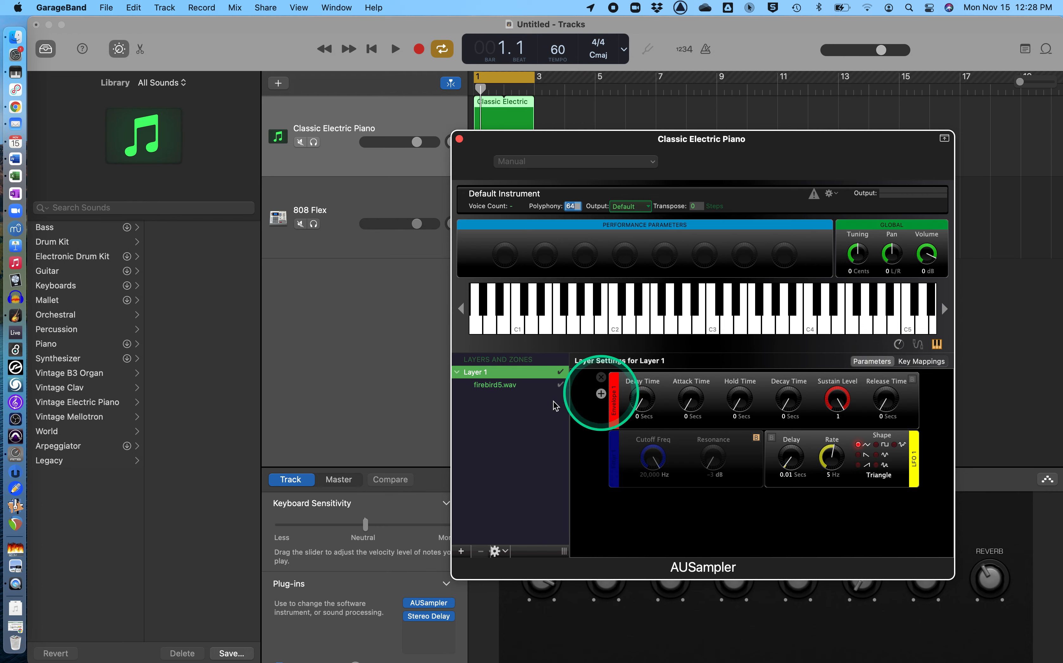
left_click(514, 393)
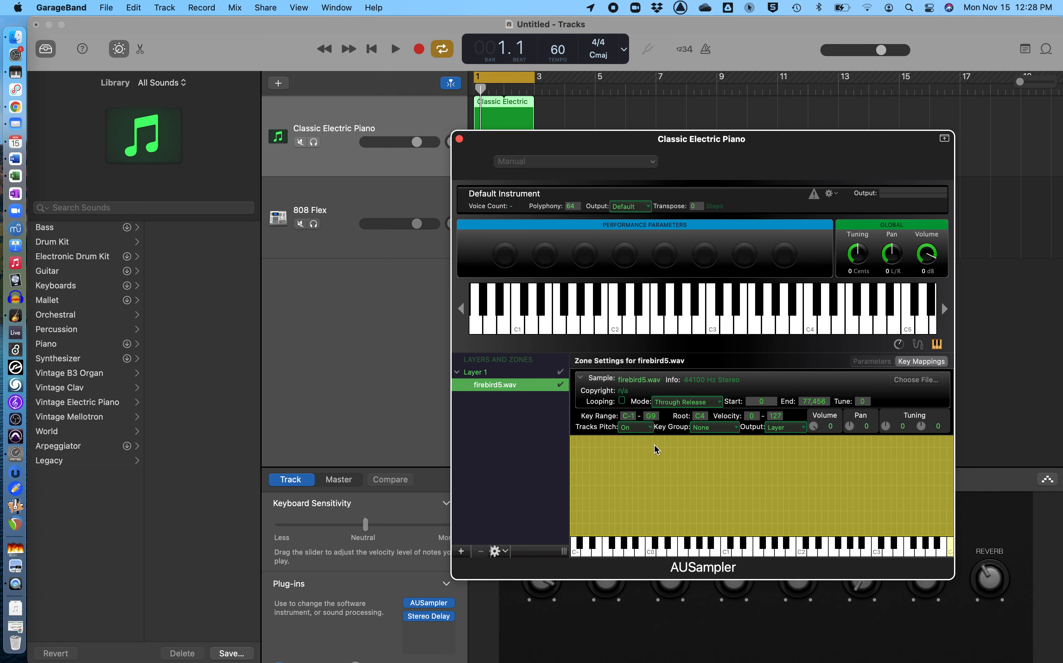
left_click_drag(654, 449, 701, 460)
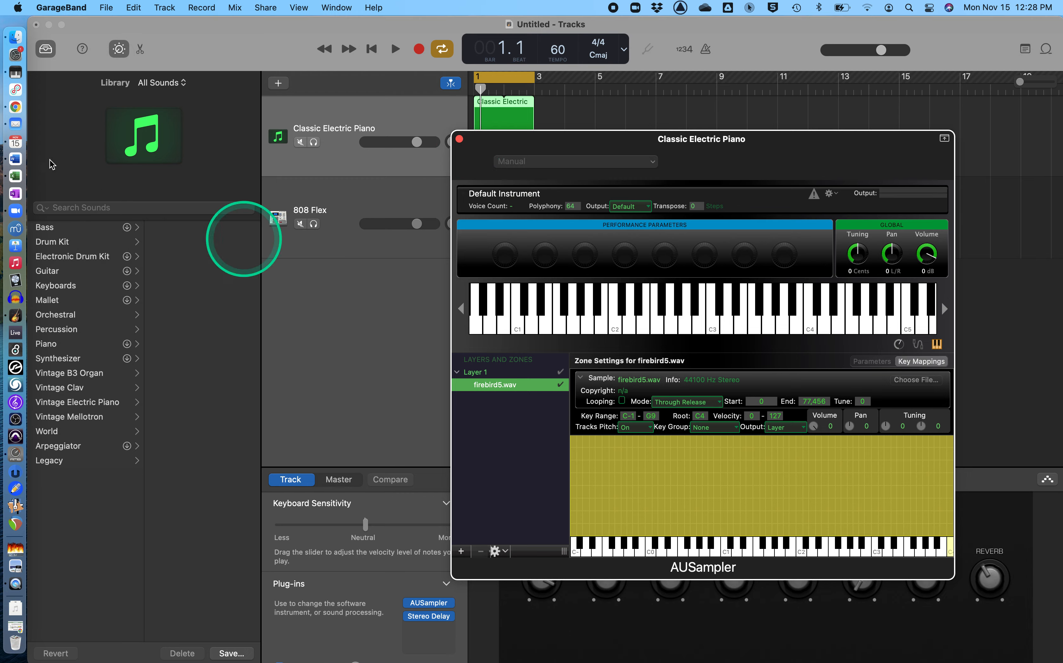
- Switch to Chrome to review the Mod 3 Assignment 3 (MIDI Sampling) requirements, and return to GarageBand
left_click(15, 106)
scroll(491, 447, "down", 15)
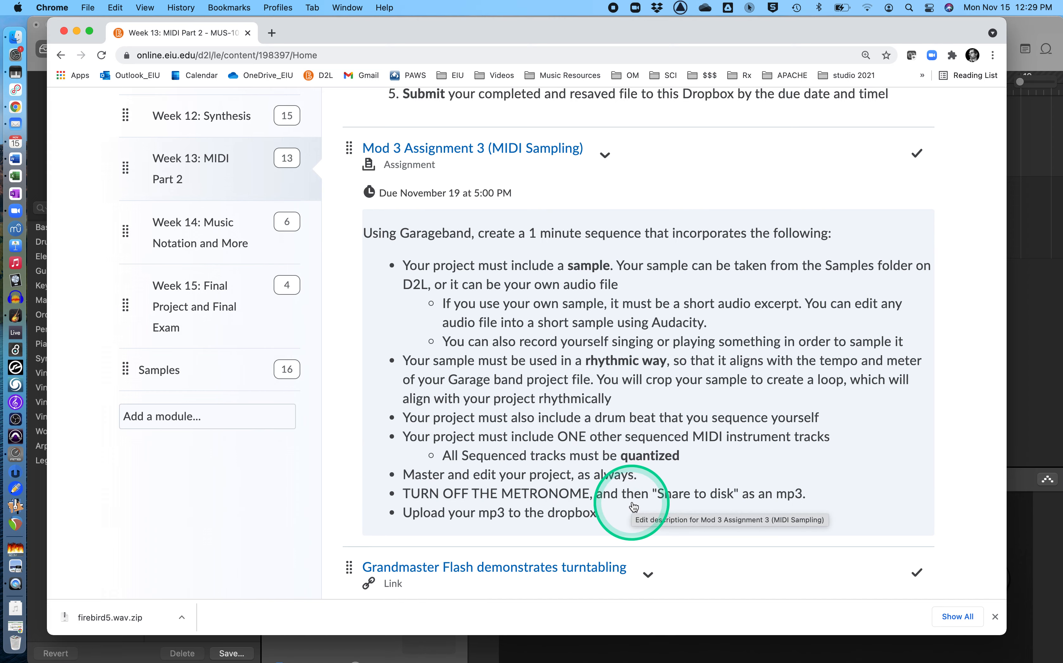
key("super+Tab")
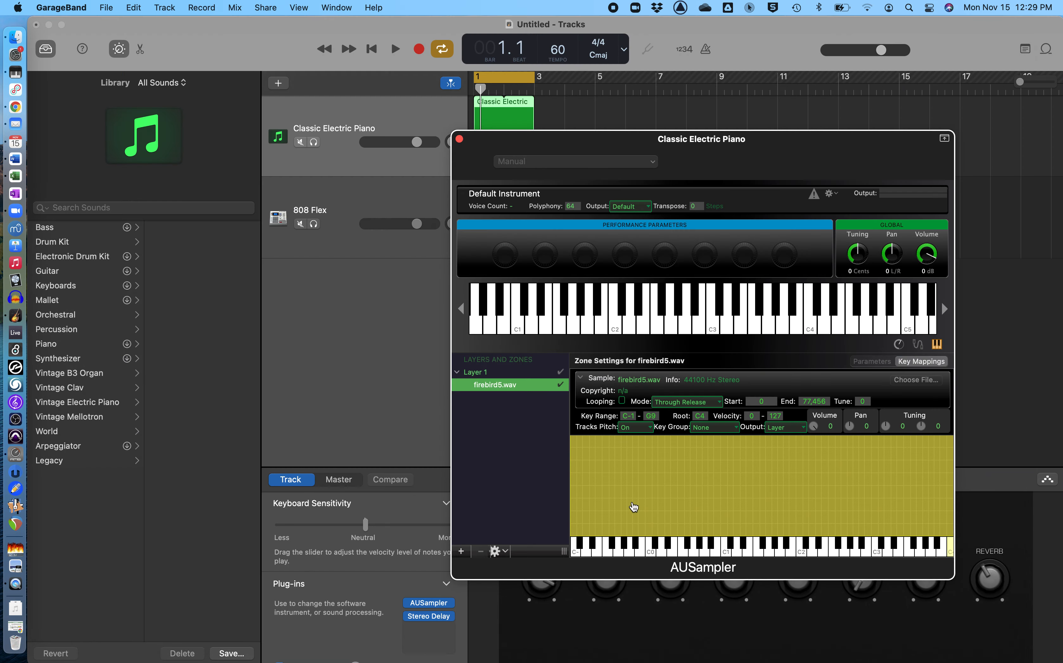